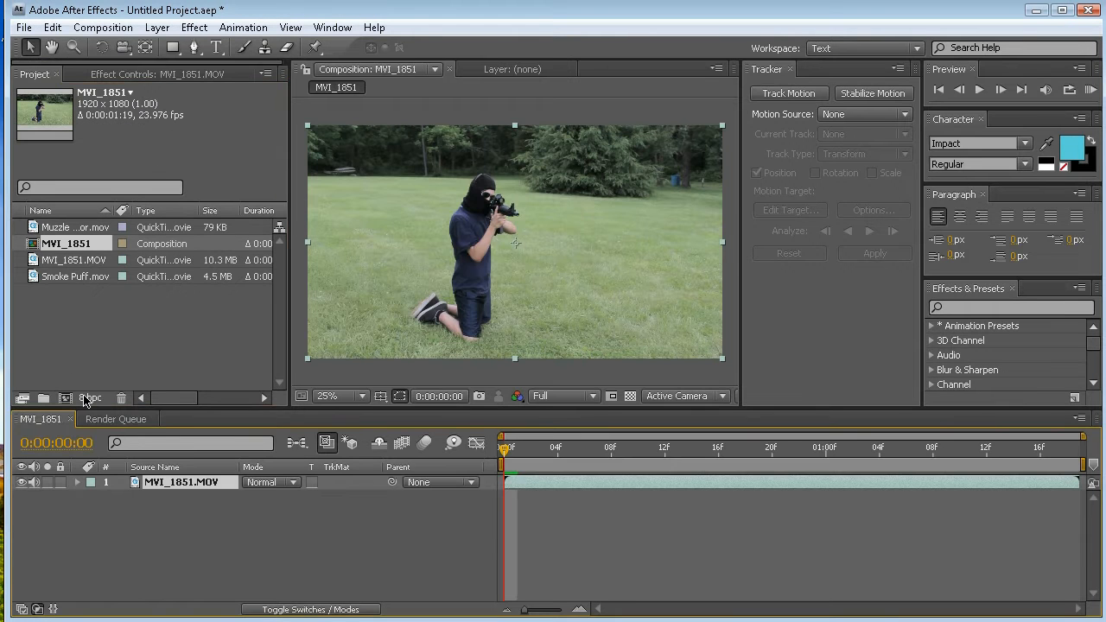
Check the shooter footage across the timeline and place the Muzzle Flash Corridor clip as a layer above MVI_1851.MOV.
{"action": "left_click_drag", "start_coordinate": [576, 454], "coordinate": [727, 469]}
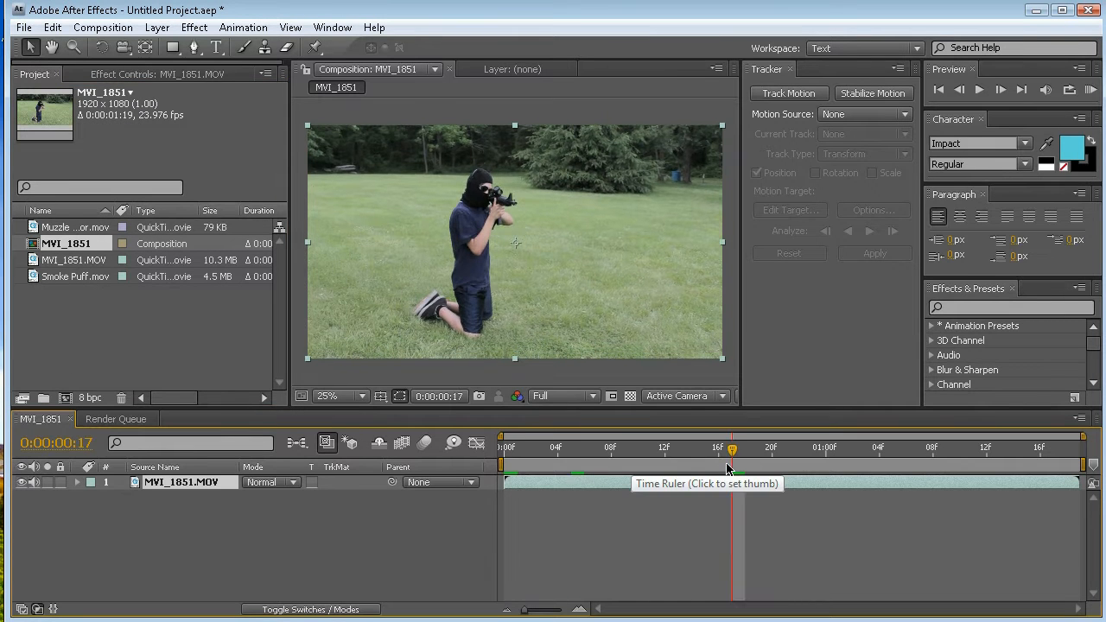
{"action": "left_click", "coordinate": [546, 452]}
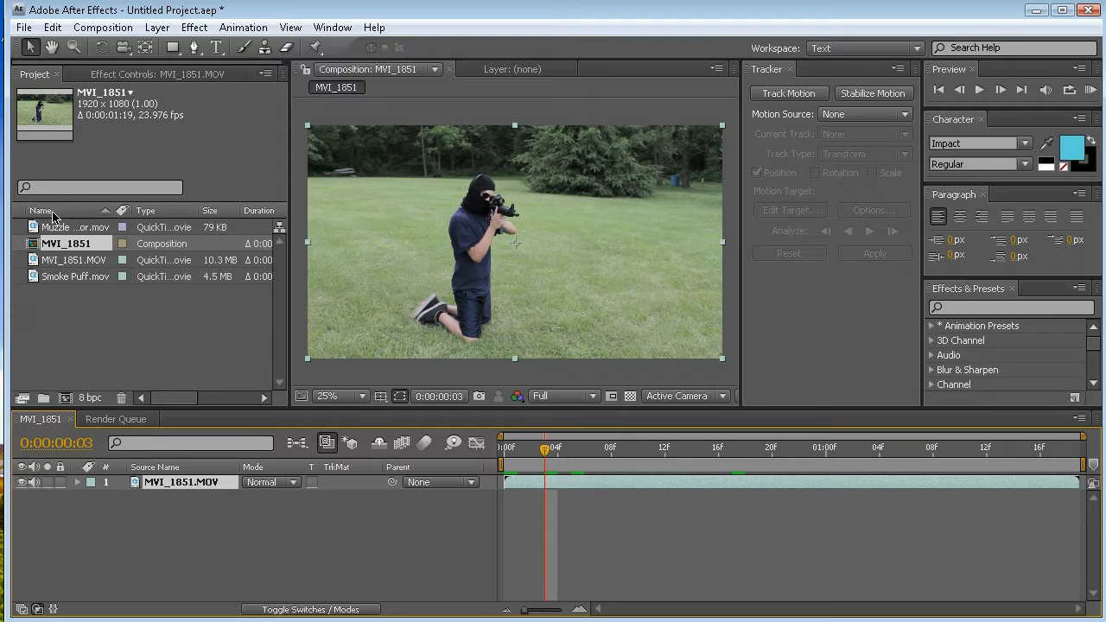
{"action": "left_click_drag", "start_coordinate": [73, 232], "coordinate": [170, 477]}
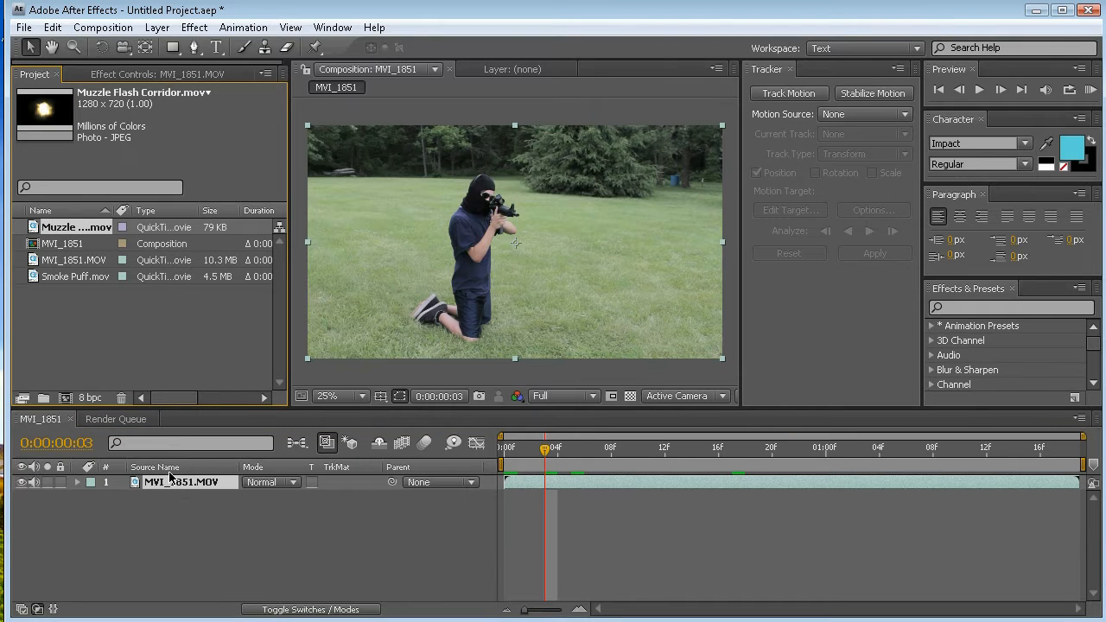
{"action": "left_click_drag", "start_coordinate": [69, 228], "coordinate": [200, 485]}
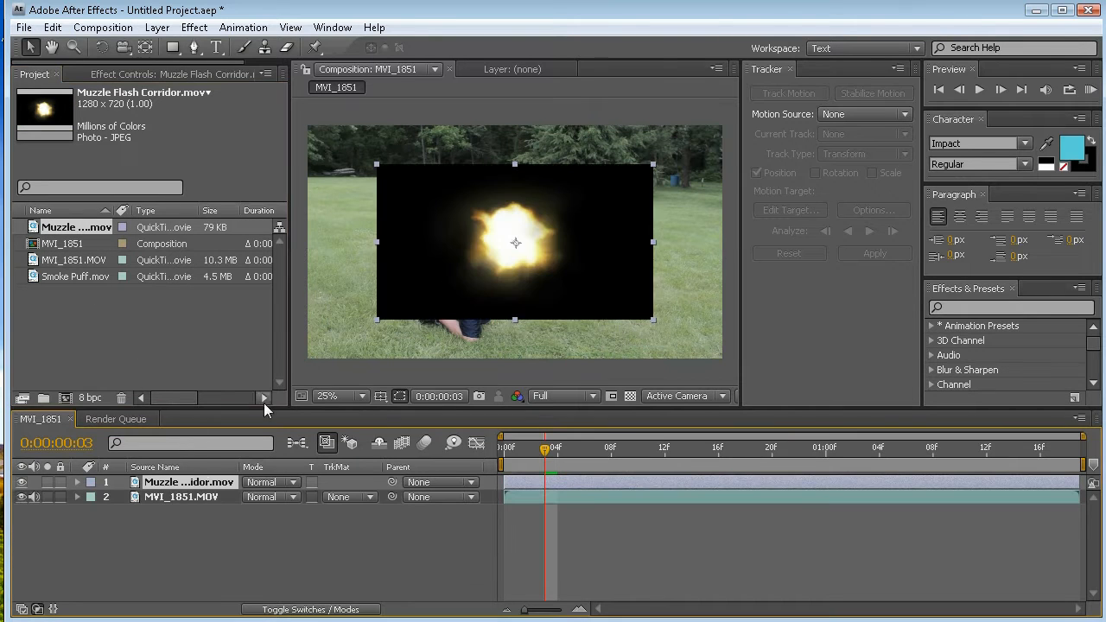
Go to frame 8 and set the muzzle flash layer's blending mode to Screen.
{"action": "left_click_drag", "start_coordinate": [516, 251], "coordinate": [545, 230]}
{"action": "left_click", "coordinate": [602, 456]}
{"action": "mouse_move", "coordinate": [602, 461]}
{"action": "left_mouse_down"}
{"action": "mouse_move", "coordinate": [654, 460]}
{"action": "mouse_move", "coordinate": [585, 460]}
{"action": "mouse_move", "coordinate": [656, 461]}
{"action": "mouse_move", "coordinate": [602, 469]}
{"action": "left_mouse_up"}
{"action": "left_click", "coordinate": [294, 482]}
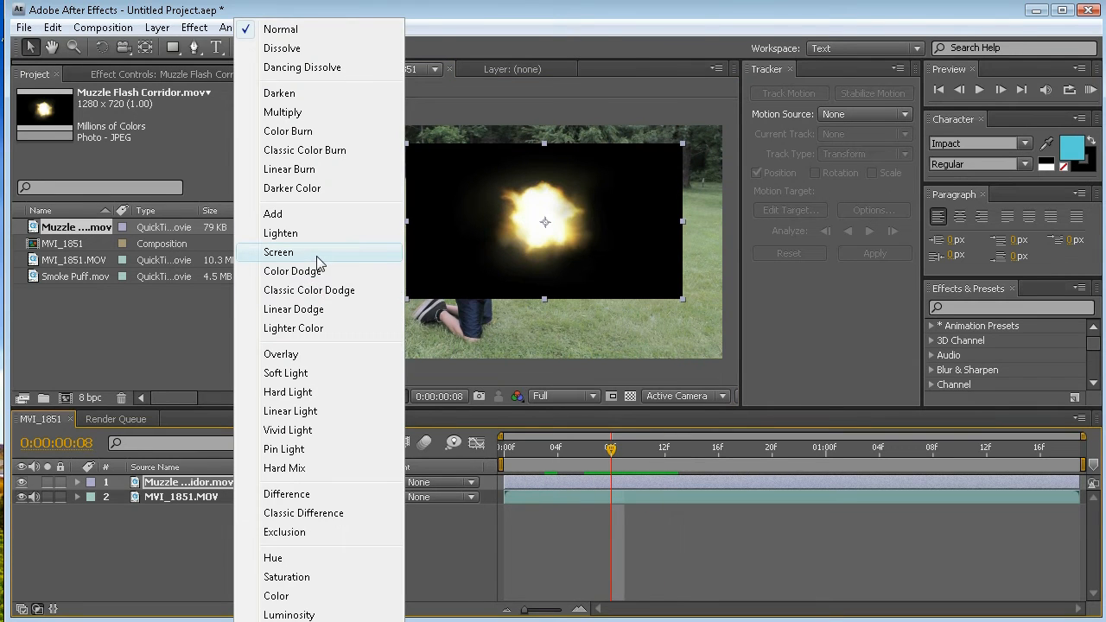
{"action": "left_click", "coordinate": [319, 256]}
Go to frame 9 and position the muzzle flash over the end of the gun barrel.
{"action": "left_click_drag", "start_coordinate": [548, 231], "coordinate": [582, 240]}
{"action": "mouse_move", "coordinate": [615, 456]}
{"action": "left_mouse_down"}
{"action": "mouse_move", "coordinate": [585, 455]}
{"action": "mouse_move", "coordinate": [686, 458]}
{"action": "mouse_move", "coordinate": [613, 460]}
{"action": "left_mouse_up"}
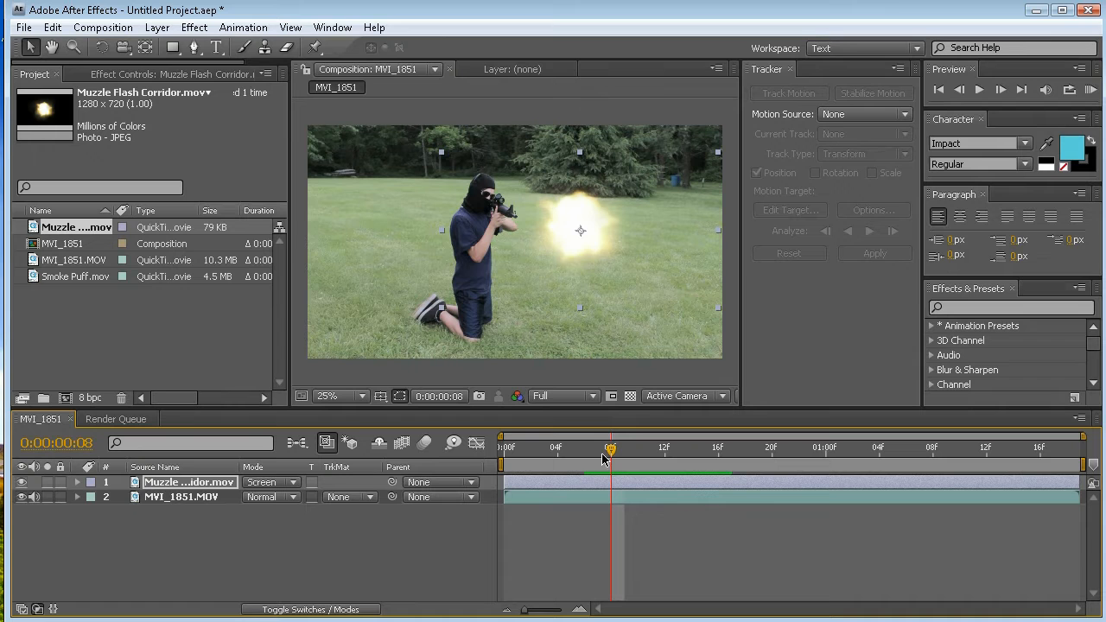
{"action": "left_click_drag", "start_coordinate": [608, 278], "coordinate": [641, 282]}
{"action": "mouse_move", "coordinate": [611, 447]}
{"action": "left_mouse_down"}
{"action": "mouse_move", "coordinate": [594, 450]}
{"action": "mouse_move", "coordinate": [621, 451]}
{"action": "mouse_move", "coordinate": [570, 450]}
{"action": "mouse_move", "coordinate": [617, 454]}
{"action": "left_mouse_up"}
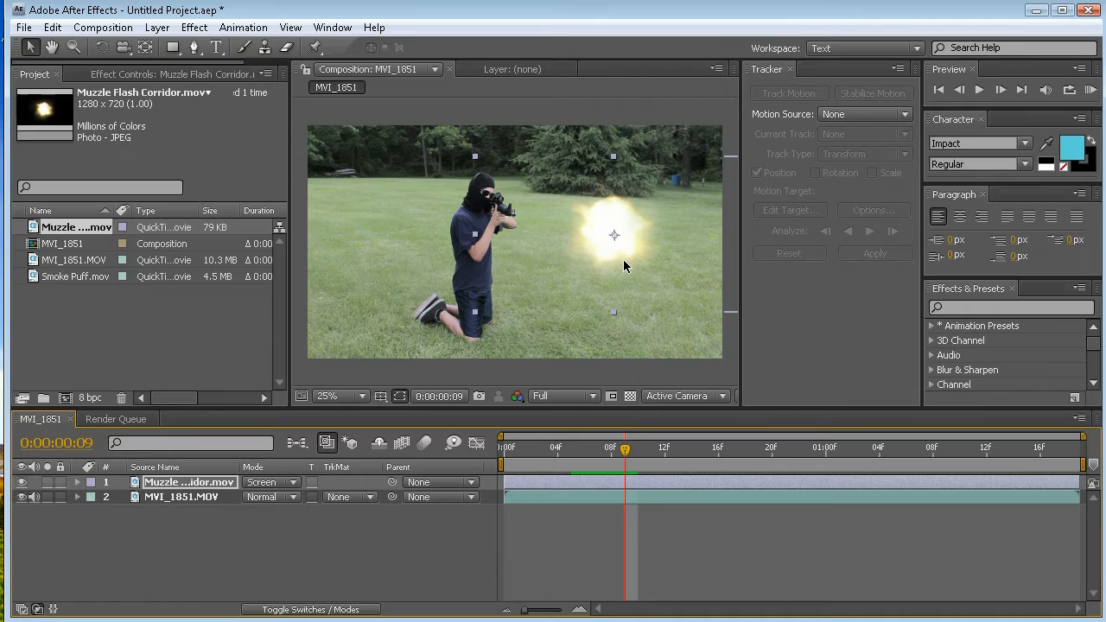
{"action": "left_click_drag", "start_coordinate": [648, 251], "coordinate": [558, 235]}
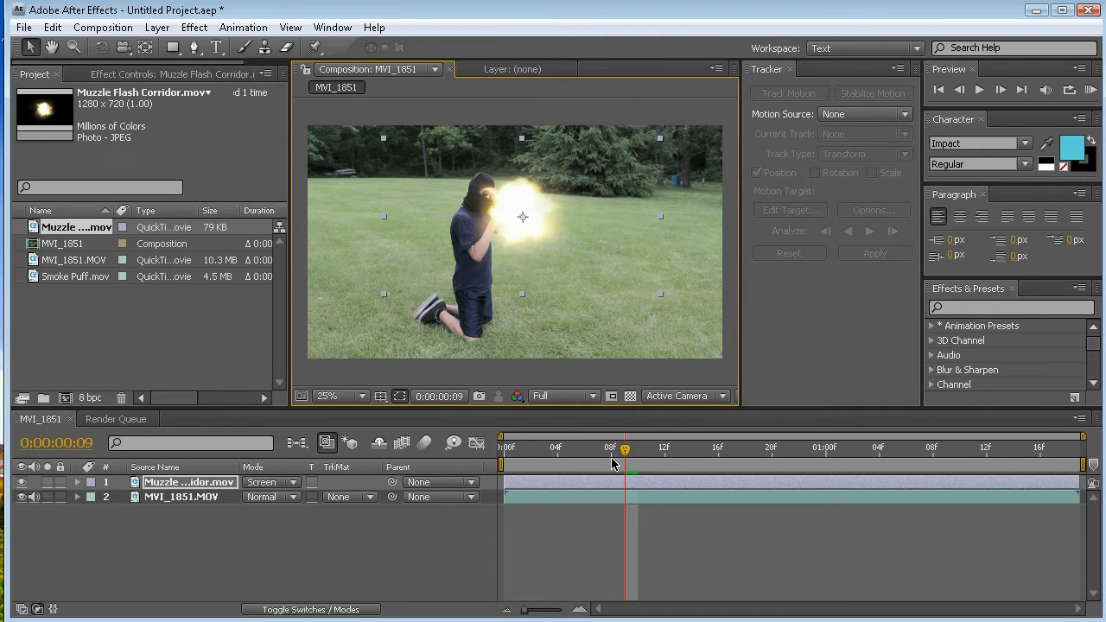
Scale the muzzle flash layer to 71% and realign it with the gun barrel.
{"action": "key", "text": "s"}
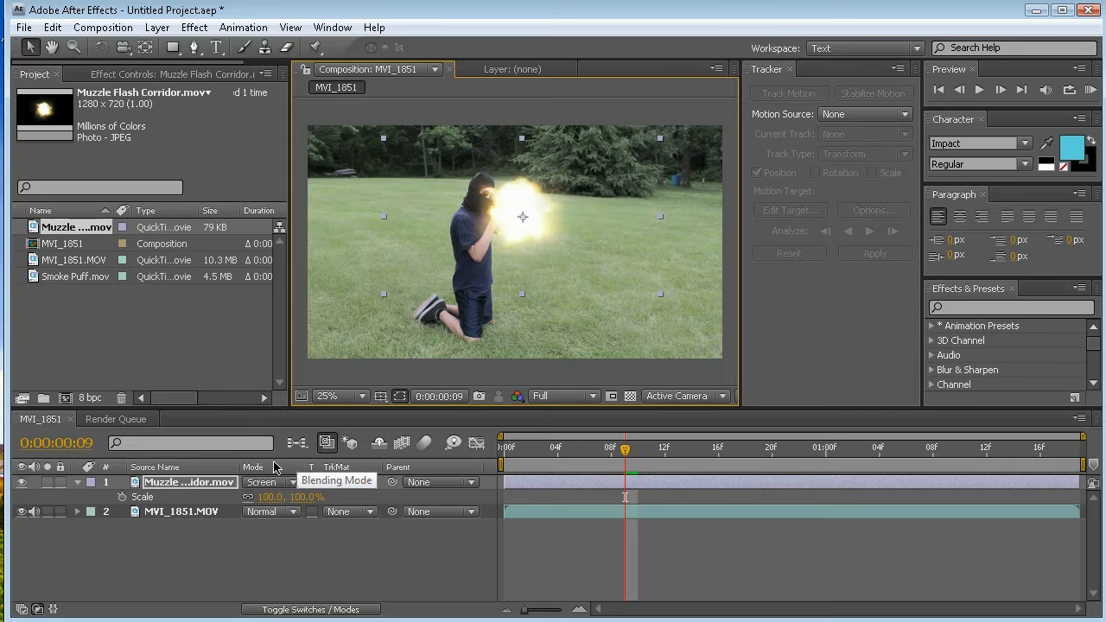
{"action": "left_click_drag", "start_coordinate": [307, 497], "coordinate": [278, 496]}
{"action": "left_click", "coordinate": [520, 234]}
{"action": "left_click_drag", "start_coordinate": [522, 241], "coordinate": [522, 236]}
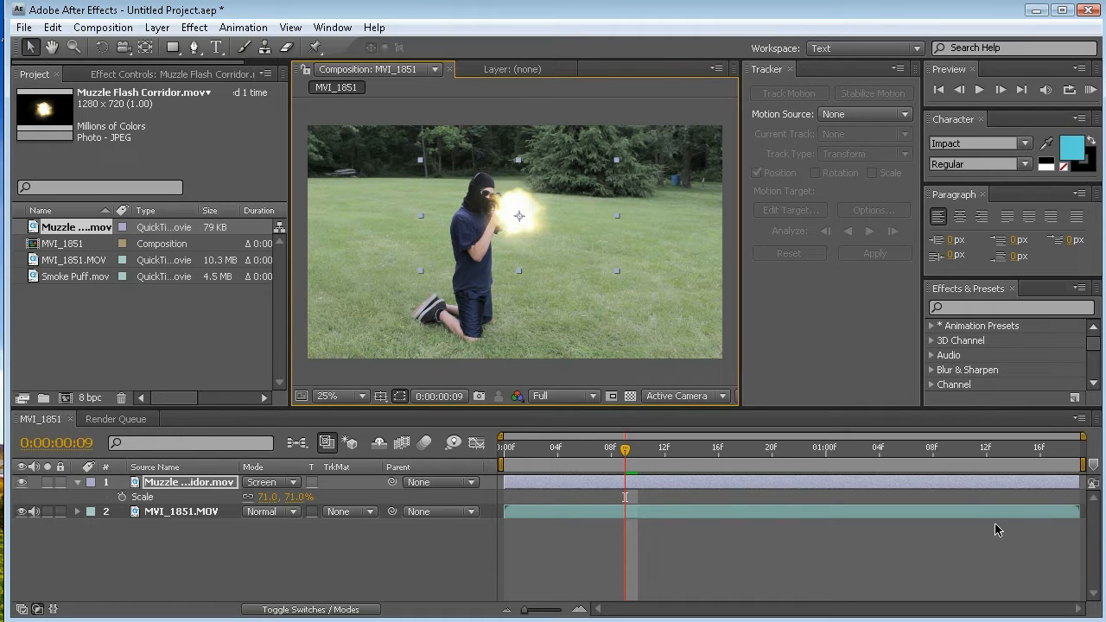
Trim the muzzle flash layer to the single frame 0:00:00:09 and duplicate the layer.
{"action": "key", "text": "alt+bracketleft"}
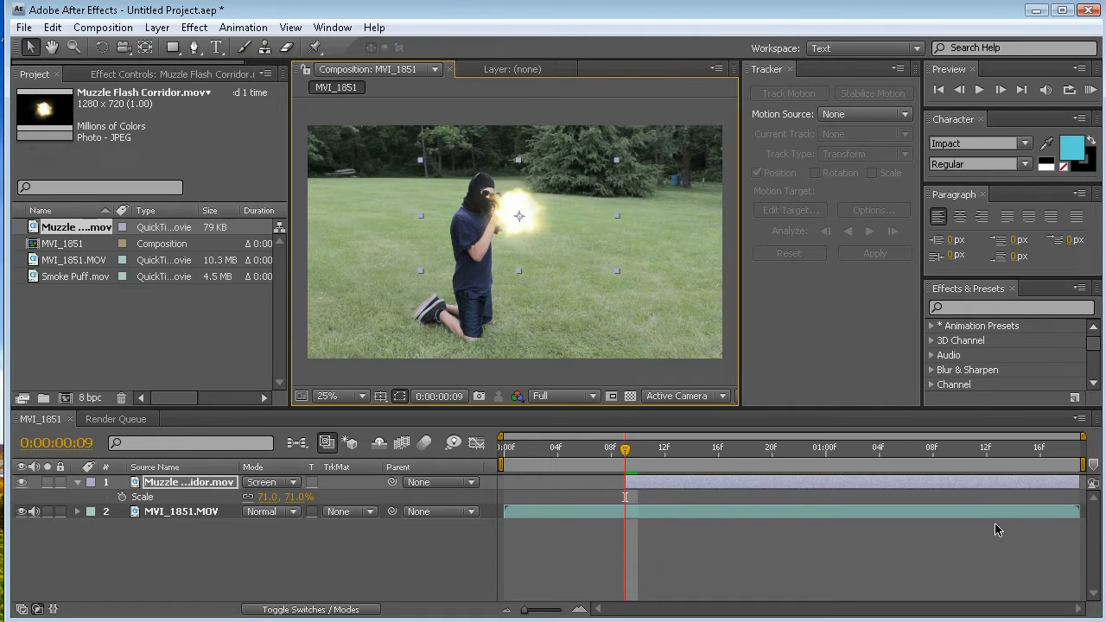
{"action": "key", "text": "alt+bracketright"}
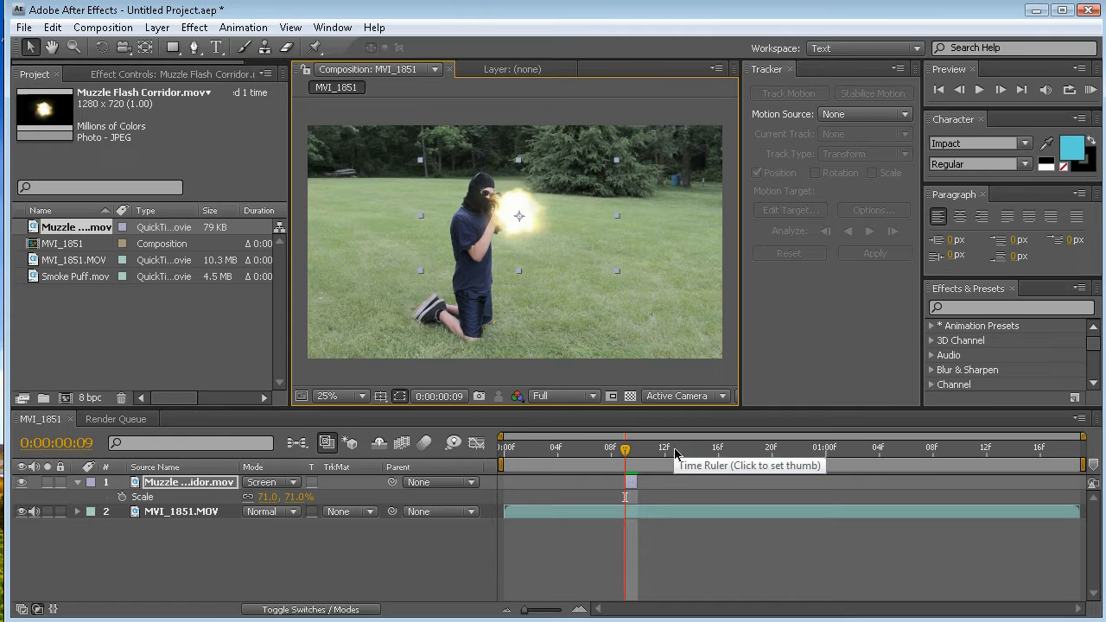
{"action": "left_click", "coordinate": [184, 485]}
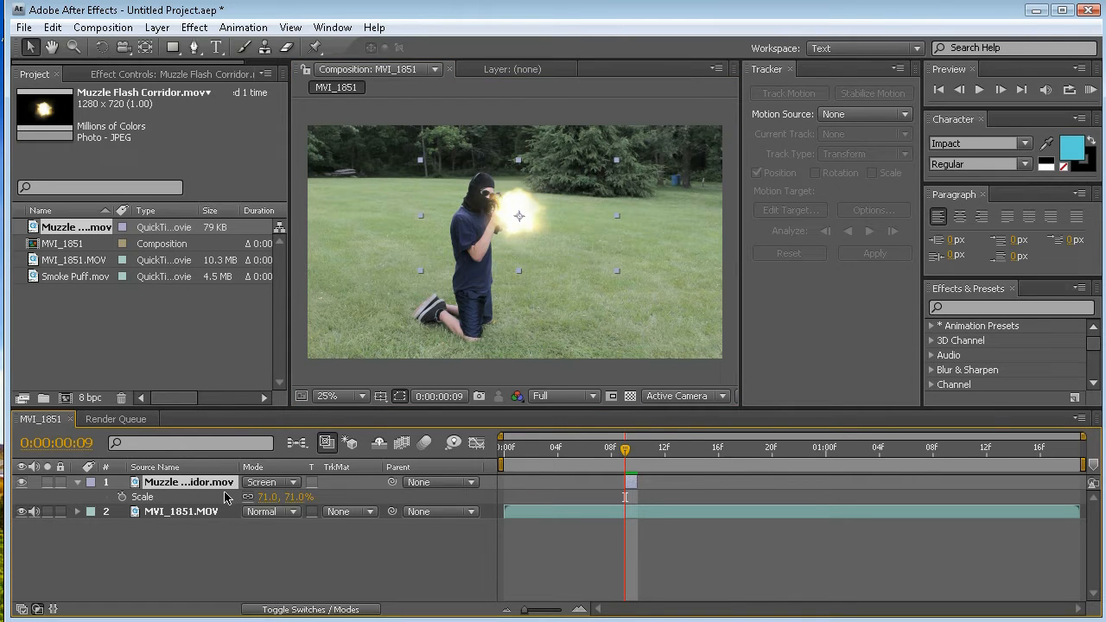
{"action": "key", "text": "ctrl+d"}
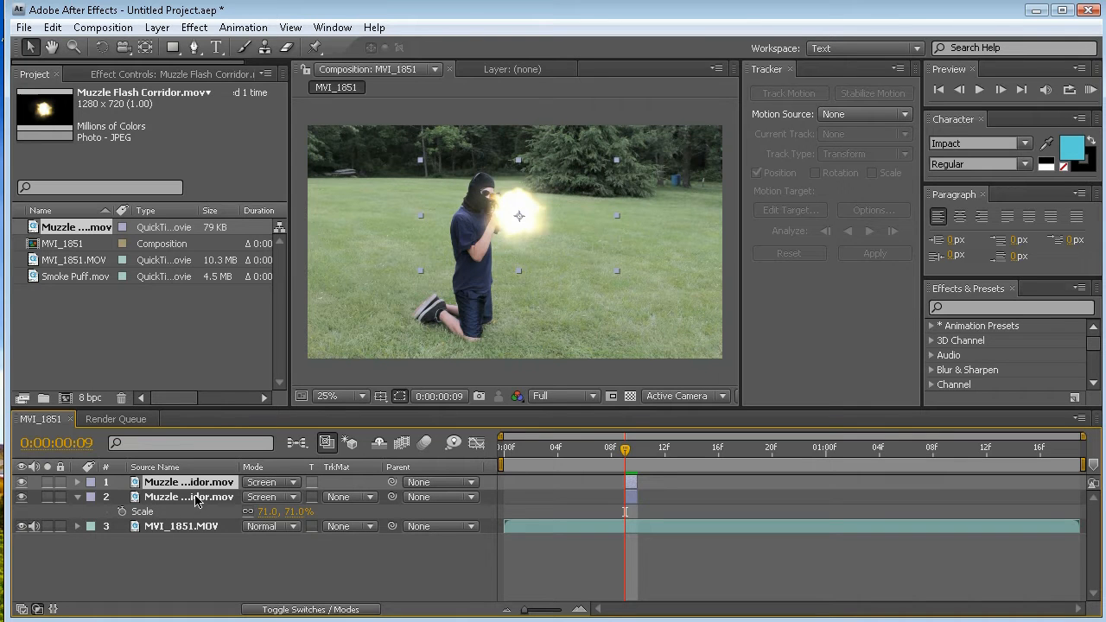
Apply a Gaussian Blur with a Blurriness of 300 to the lower of the two muzzle flash layers.
{"action": "left_click", "coordinate": [206, 486]}
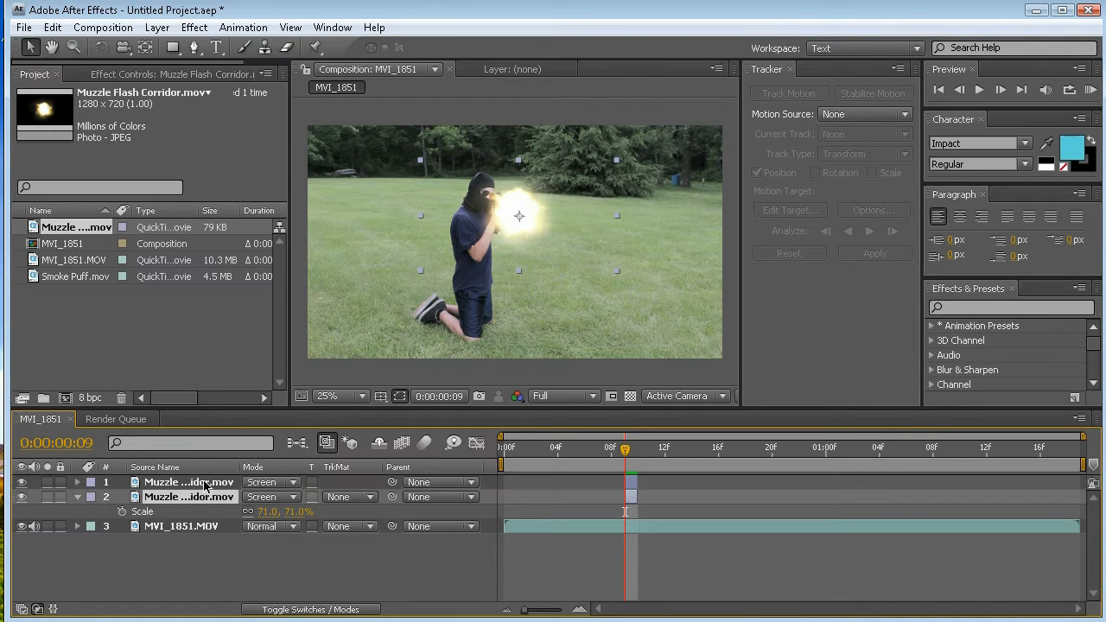
{"action": "left_click", "coordinate": [199, 486]}
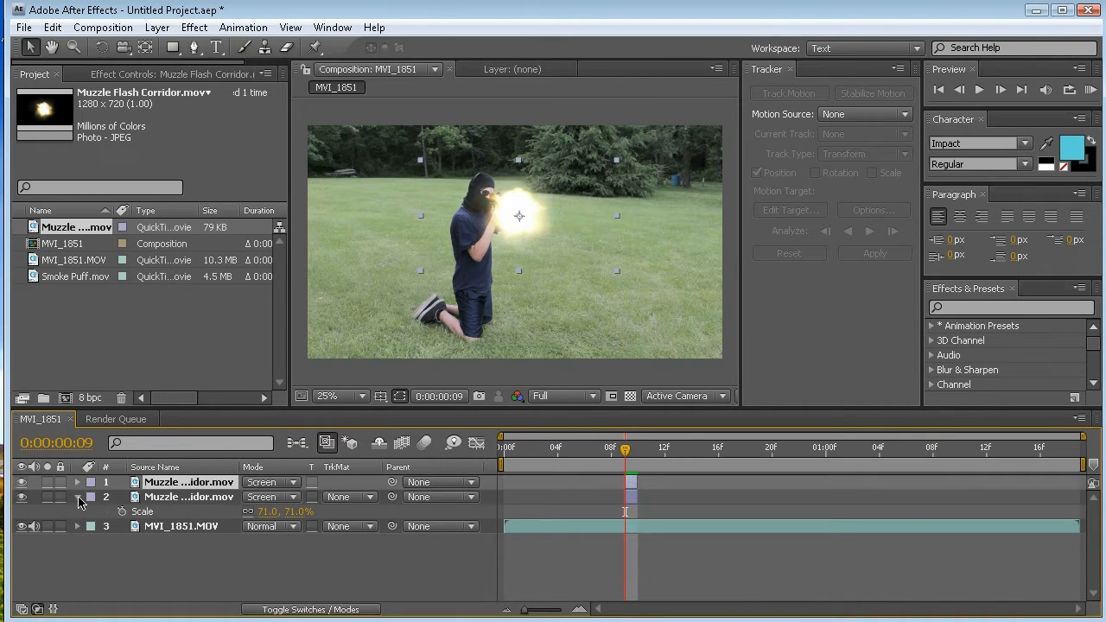
{"action": "left_click", "coordinate": [78, 496]}
{"action": "left_click", "coordinate": [168, 498]}
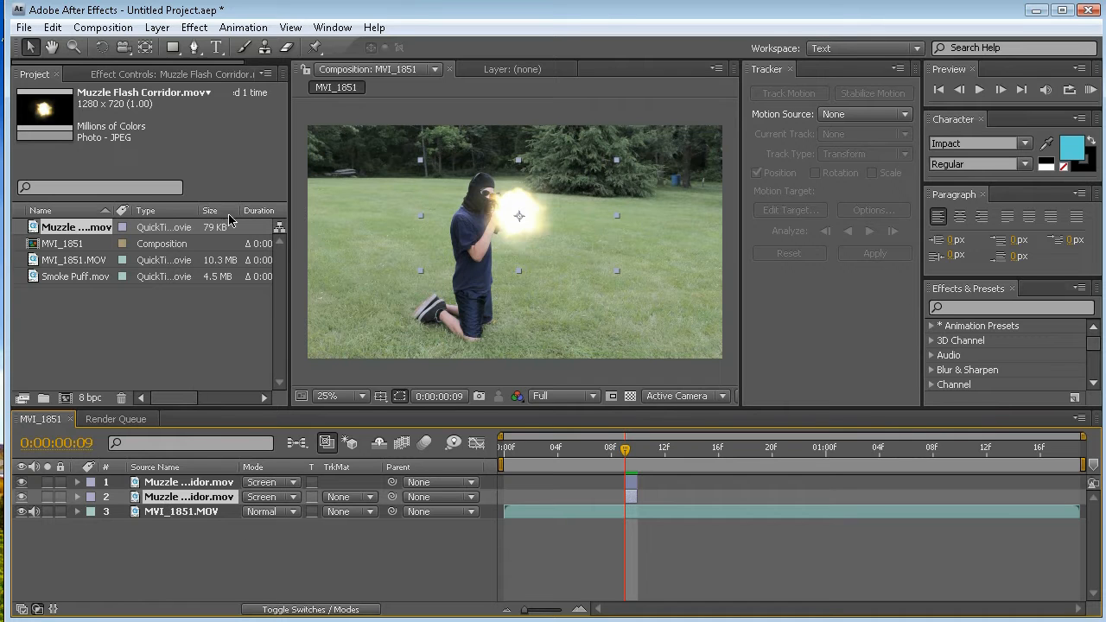
{"action": "left_click", "coordinate": [194, 27]}
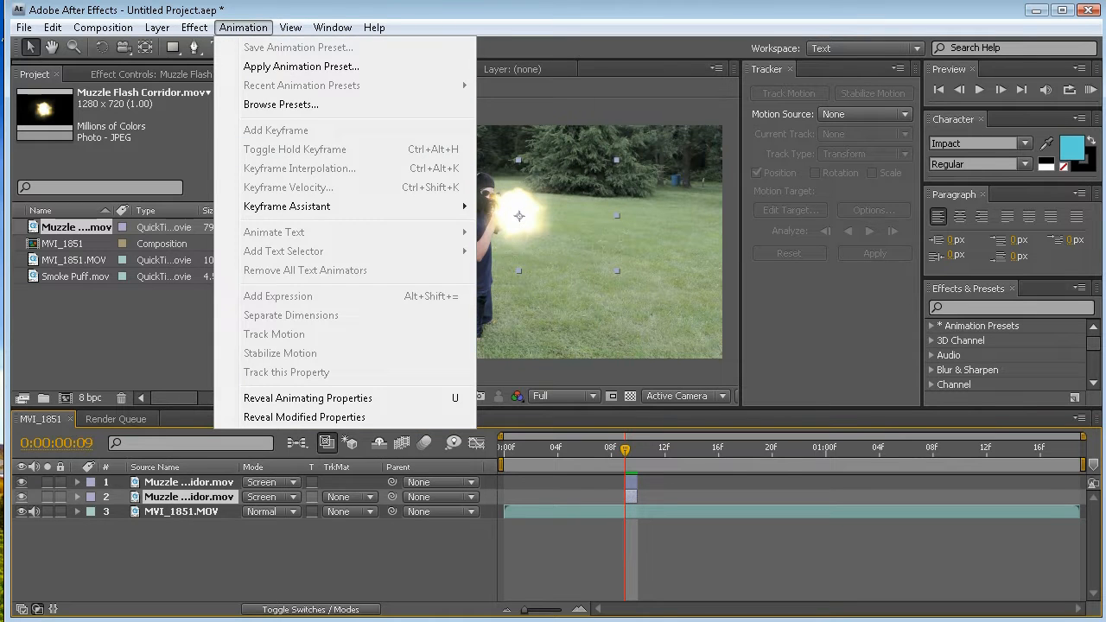
{"action": "mouse_move", "coordinate": [304, 149]}
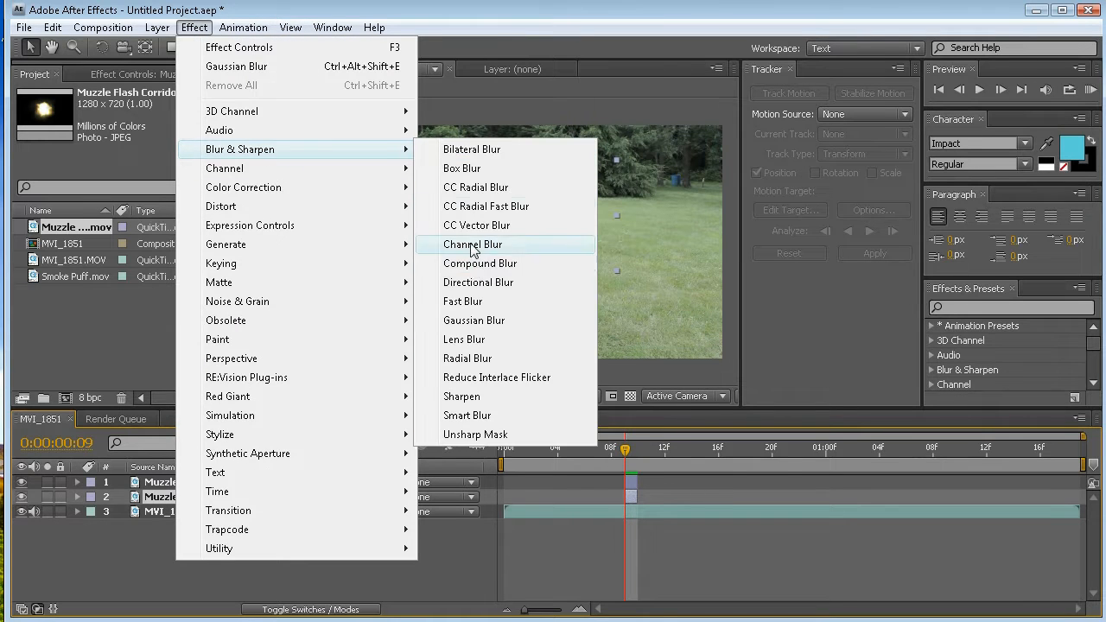
{"action": "left_click", "coordinate": [484, 320]}
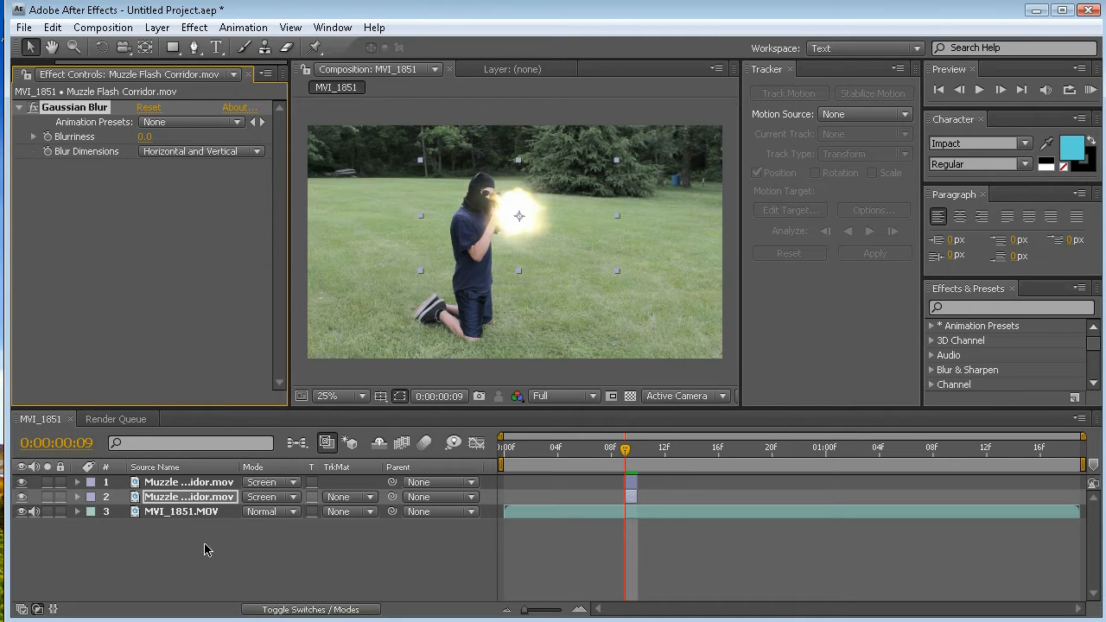
{"action": "left_click", "coordinate": [144, 136]}
{"action": "key", "text": "Return"}
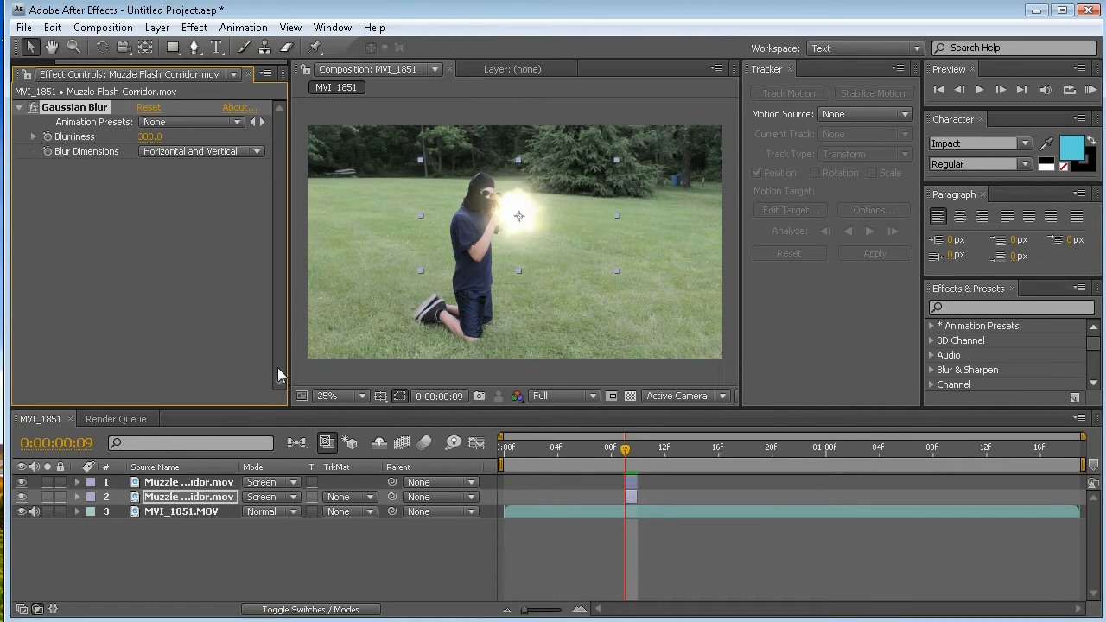
Add the Smoke Puff clip to the composition as the top layer above both muzzle flashes.
{"action": "left_click", "coordinate": [204, 482]}
{"action": "left_click", "coordinate": [220, 511]}
{"action": "left_click", "coordinate": [220, 483]}
{"action": "left_click", "coordinate": [186, 512]}
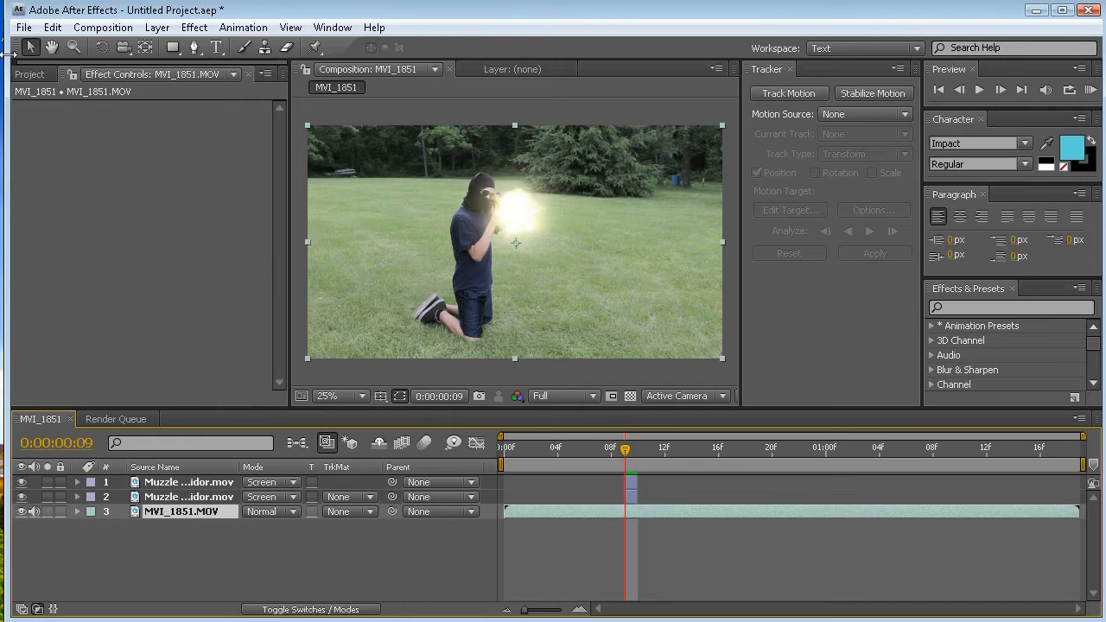
{"action": "left_click", "coordinate": [25, 74]}
{"action": "left_click_drag", "start_coordinate": [76, 277], "coordinate": [170, 482]}
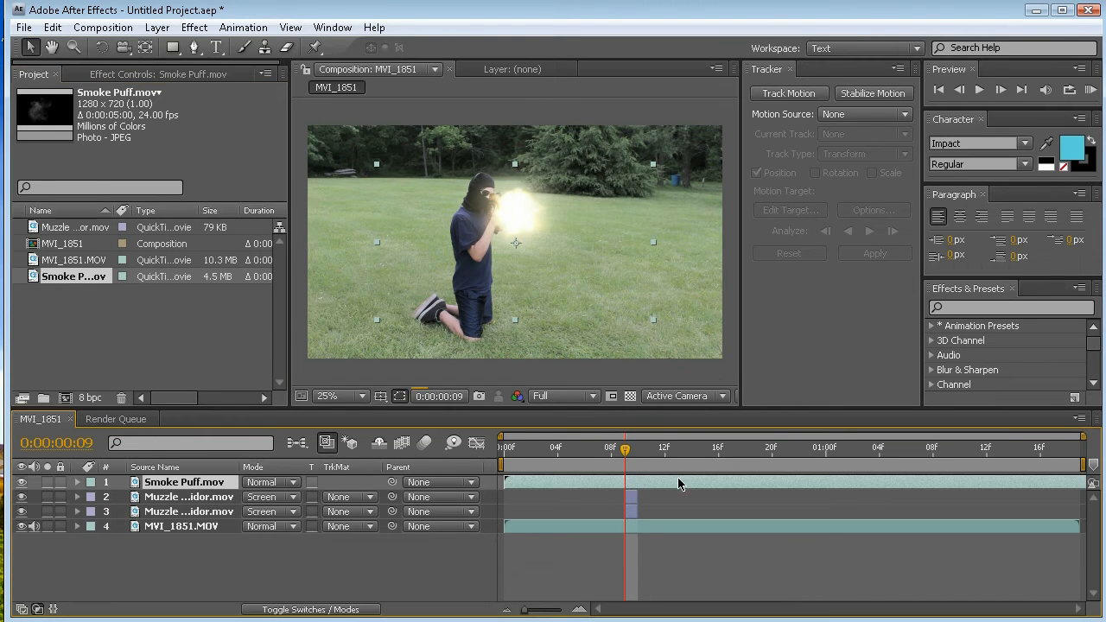
Slide the Smoke Puff layer to start at about frame 1 and time-stretch it with a factor of 50.
{"action": "left_click_drag", "start_coordinate": [679, 481], "coordinate": [635, 482]}
{"action": "left_click_drag", "start_coordinate": [1018, 482], "coordinate": [753, 482]}
{"action": "left_click_drag", "start_coordinate": [594, 483], "coordinate": [698, 481]}
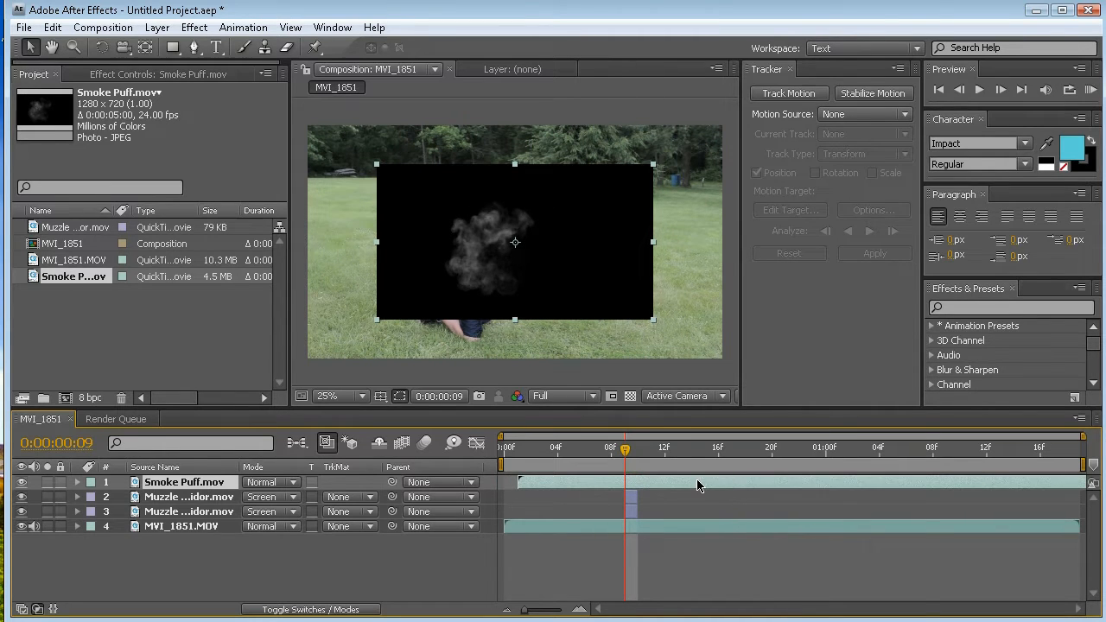
{"action": "right_click", "coordinate": [697, 482]}
{"action": "mouse_move", "coordinate": [785, 292]}
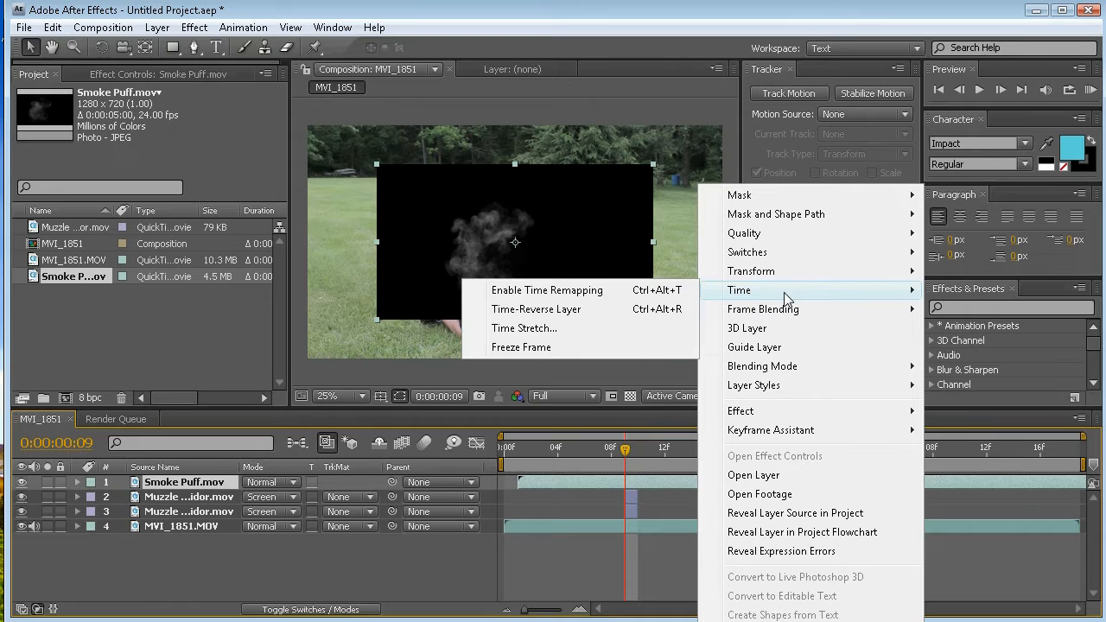
{"action": "left_click", "coordinate": [553, 324]}
{"action": "type", "text": "50"}
{"action": "left_click", "coordinate": [588, 340]}
Slide the Smoke Puff layer to start at about frame 6 and trim its beginning to frame 9.
{"action": "left_click_drag", "start_coordinate": [806, 481], "coordinate": [898, 480]}
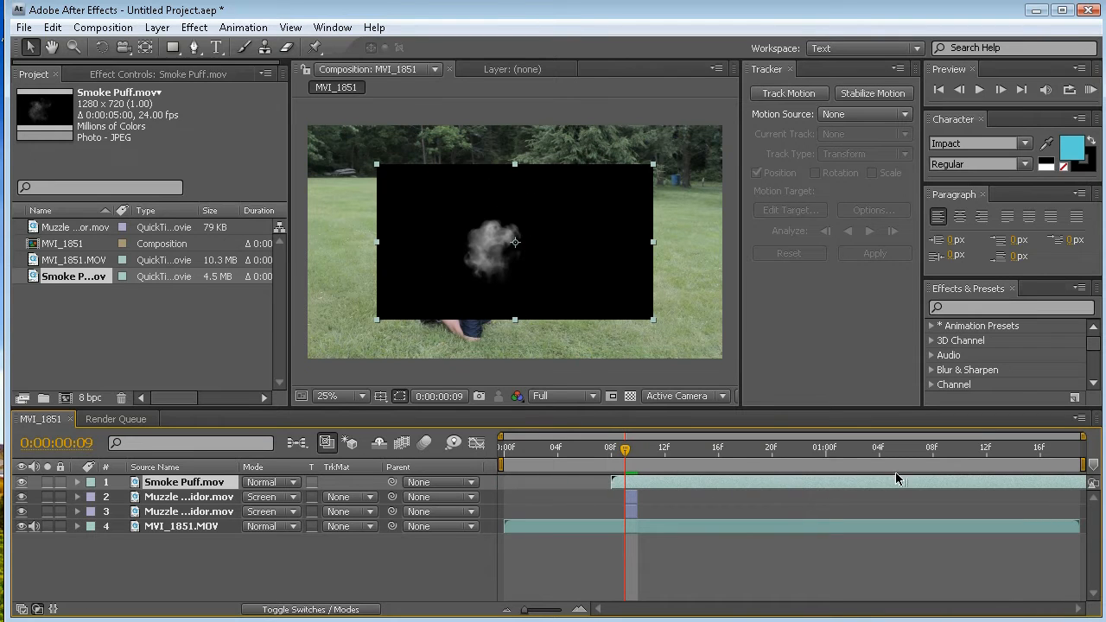
{"action": "mouse_move", "coordinate": [721, 486]}
{"action": "left_mouse_down"}
{"action": "mouse_move", "coordinate": [697, 484]}
{"action": "mouse_move", "coordinate": [724, 485]}
{"action": "left_mouse_up"}
{"action": "mouse_move", "coordinate": [593, 247]}
{"action": "left_mouse_down"}
{"action": "mouse_move", "coordinate": [617, 238]}
{"action": "mouse_move", "coordinate": [605, 239]}
{"action": "left_mouse_up"}
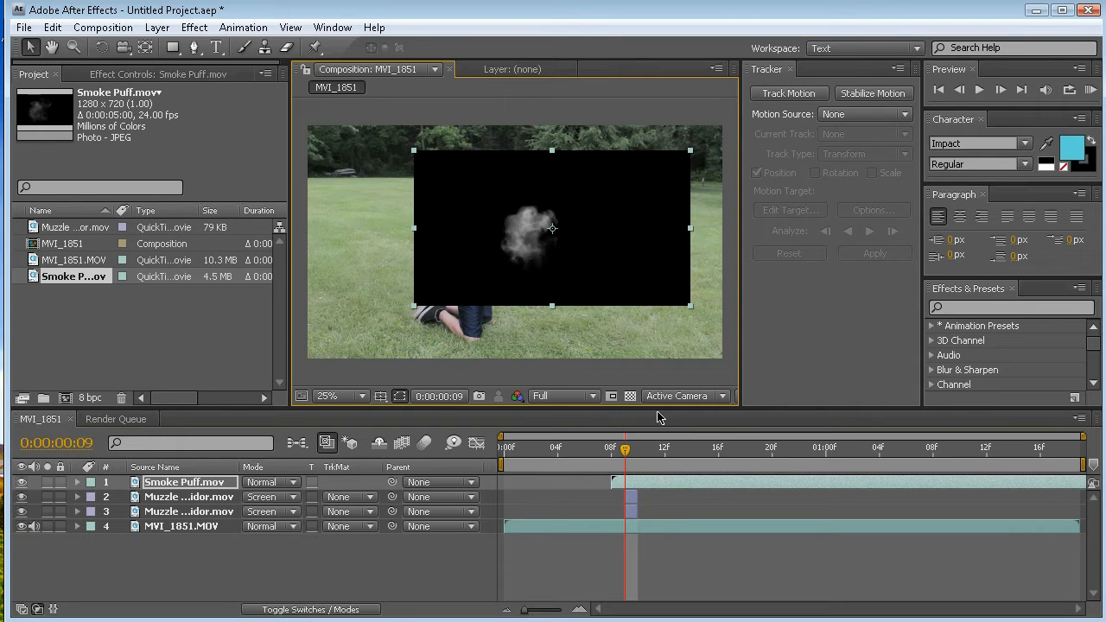
{"action": "left_click_drag", "start_coordinate": [714, 484], "coordinate": [685, 469]}
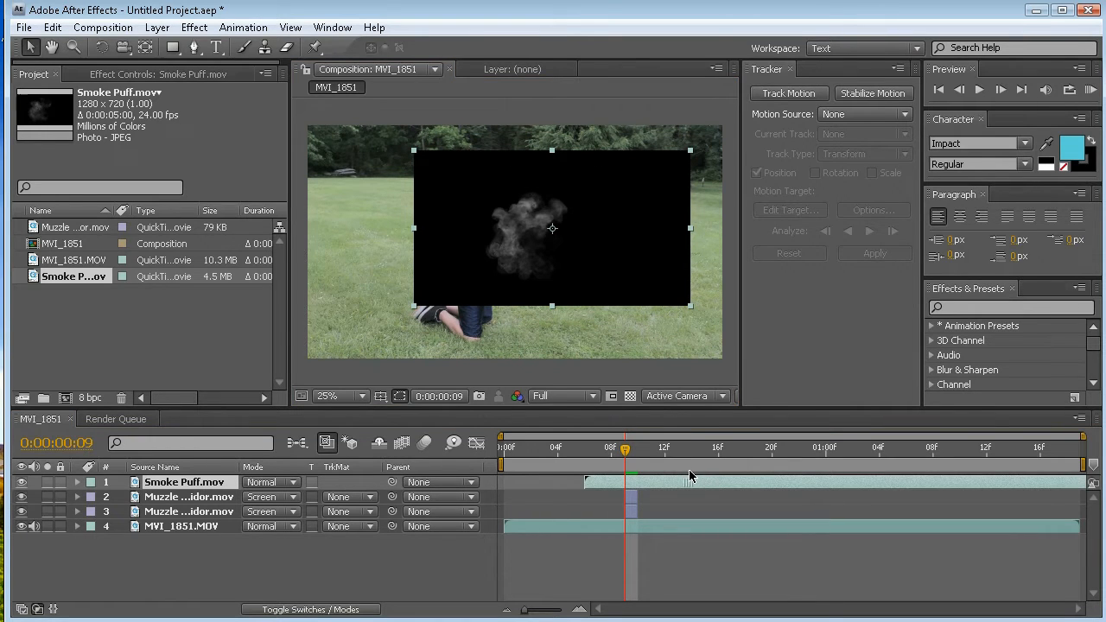
{"action": "mouse_move", "coordinate": [644, 488]}
{"action": "left_mouse_down"}
{"action": "mouse_move", "coordinate": [677, 485]}
{"action": "mouse_move", "coordinate": [640, 482]}
{"action": "left_mouse_up"}
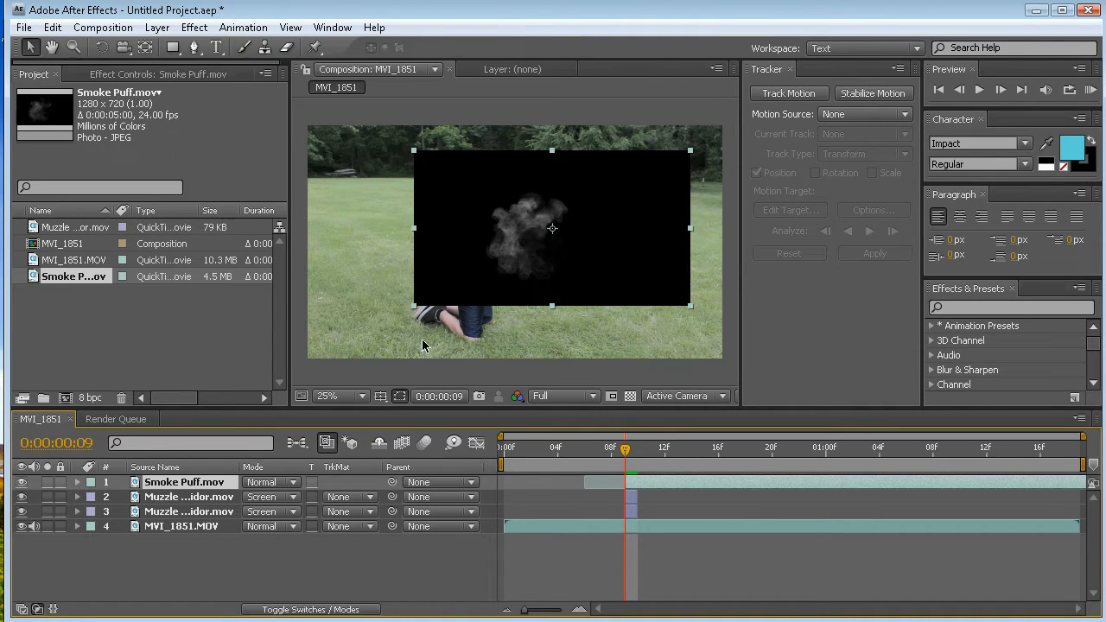
Rotate the Smoke Puff layer to 142° and set its blending mode to Screen.
{"action": "key", "text": "alt+shift+r"}
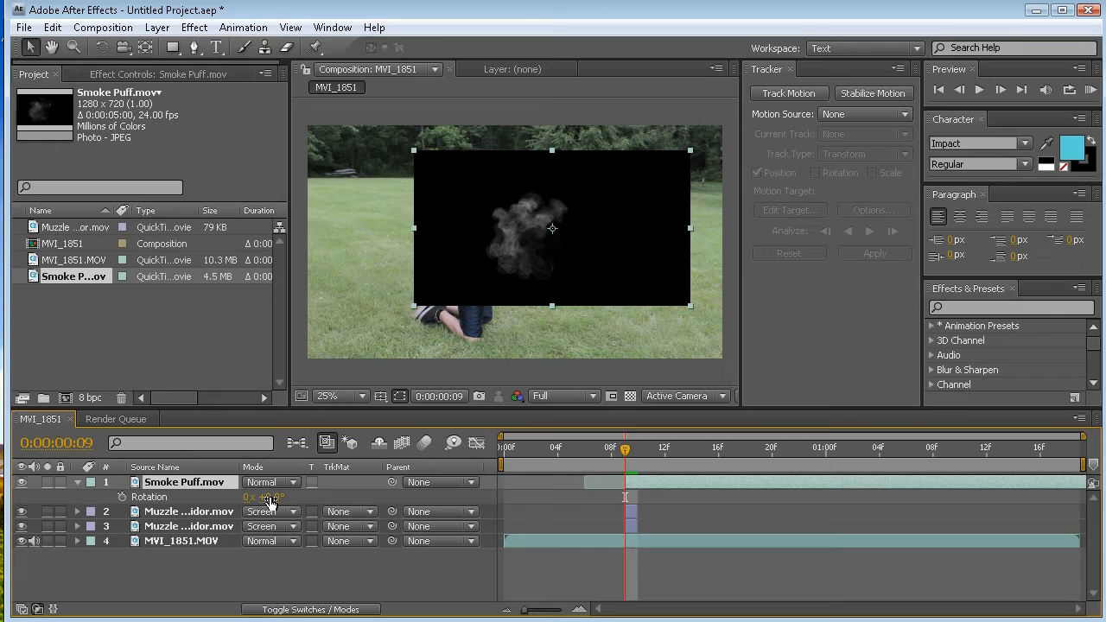
{"action": "left_click_drag", "start_coordinate": [269, 498], "coordinate": [391, 485]}
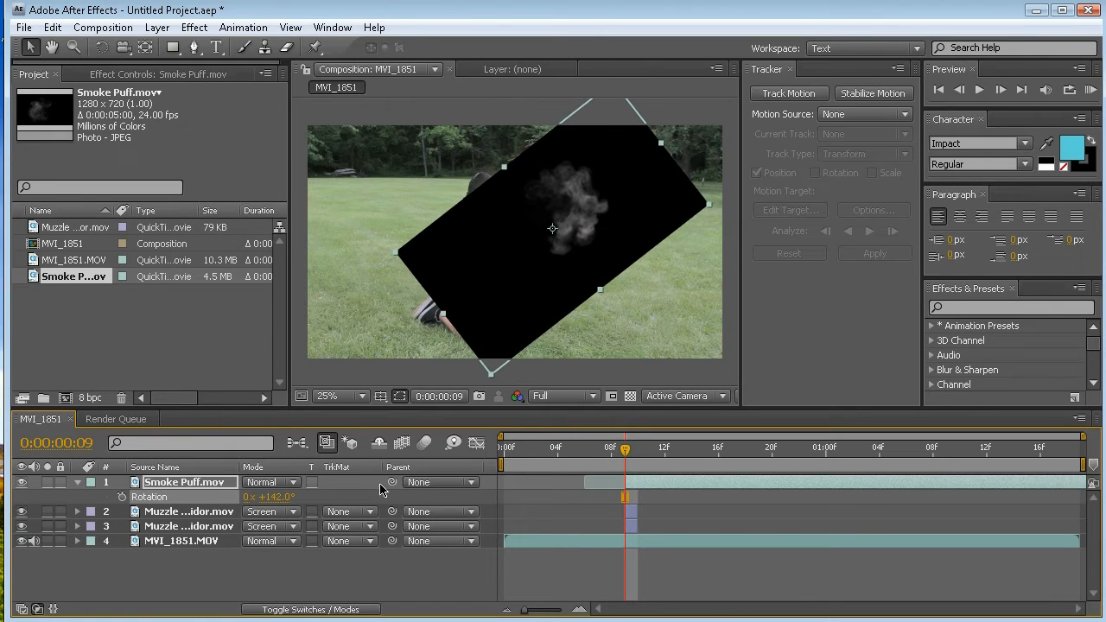
{"action": "left_click", "coordinate": [262, 483]}
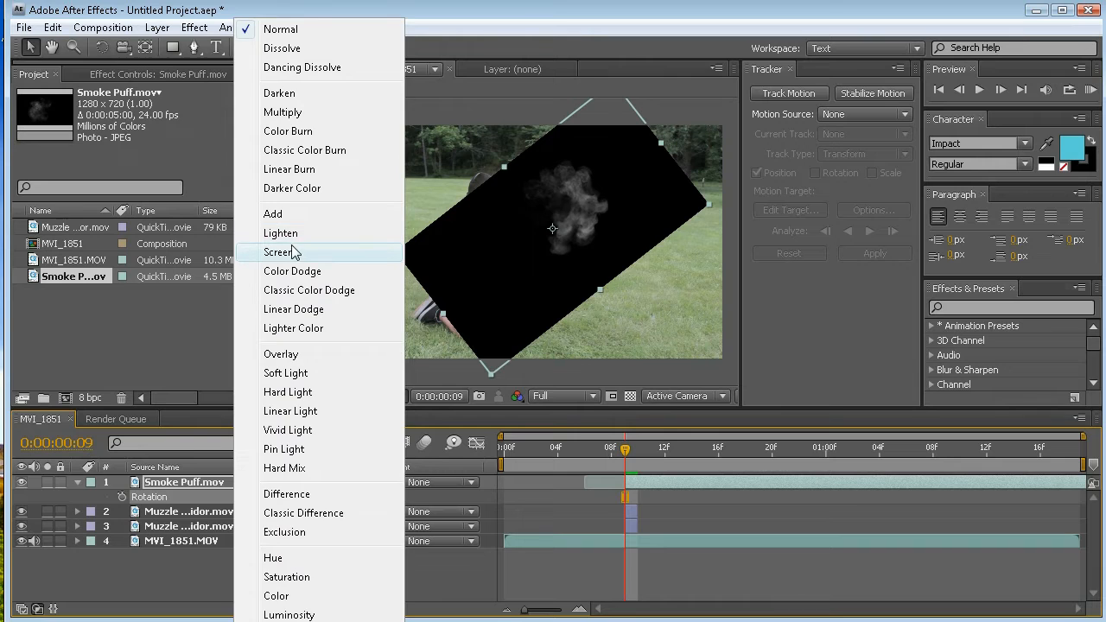
{"action": "left_click", "coordinate": [278, 253]}
Fit the smoke over the muzzle flash by fine-tuning its rotation and position and scaling it to 86%.
{"action": "left_click_drag", "start_coordinate": [590, 229], "coordinate": [559, 238]}
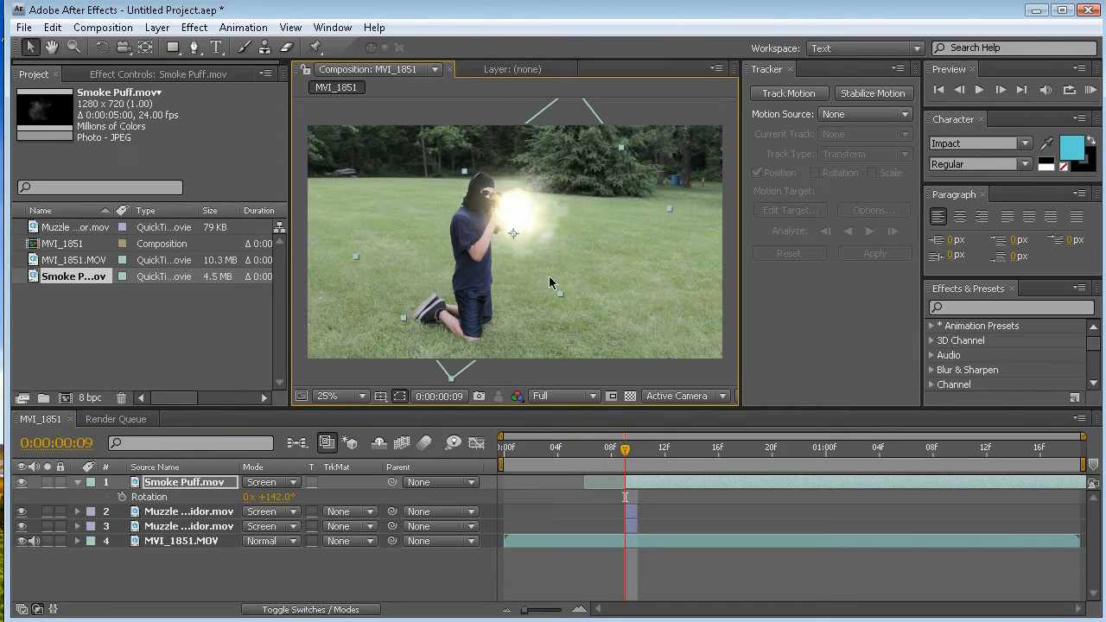
{"action": "mouse_move", "coordinate": [273, 498]}
{"action": "left_mouse_down"}
{"action": "mouse_move", "coordinate": [291, 493]}
{"action": "mouse_move", "coordinate": [281, 493]}
{"action": "left_mouse_up"}
{"action": "key", "text": "s"}
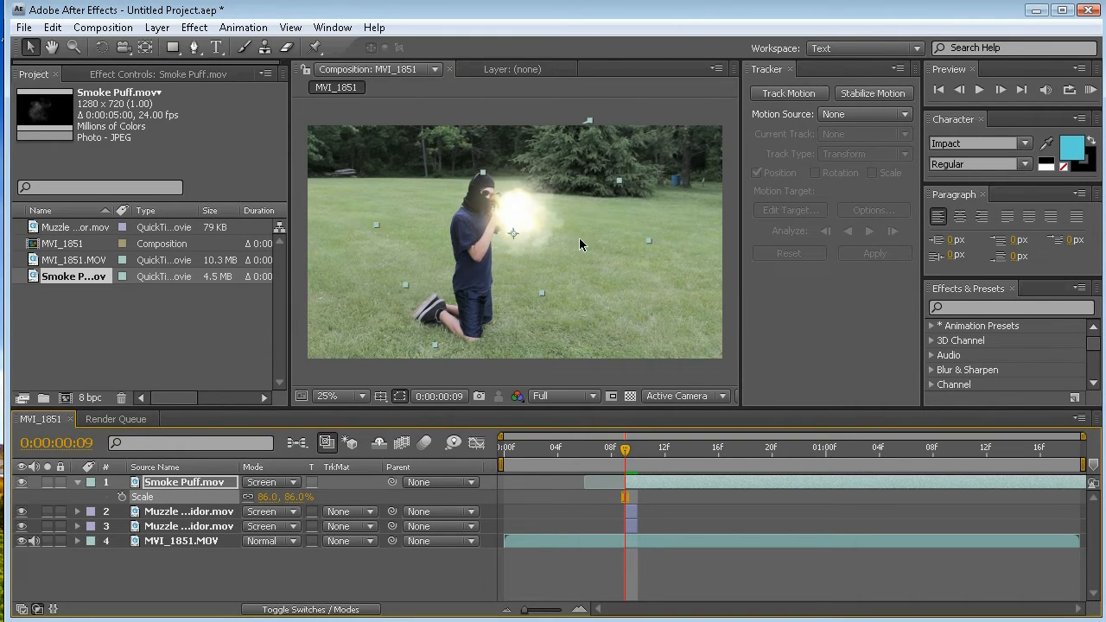
{"action": "left_click_drag", "start_coordinate": [565, 224], "coordinate": [569, 228]}
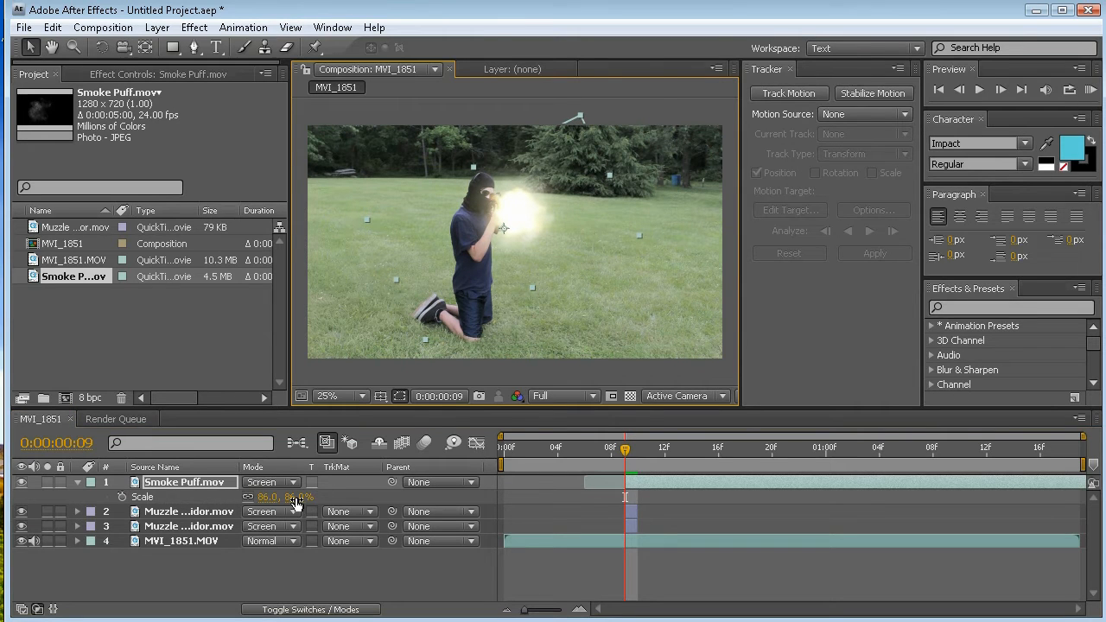
Scale the Smoke Puff layer to 83% and play back the shot.
{"action": "left_click_drag", "start_coordinate": [293, 497], "coordinate": [287, 496]}
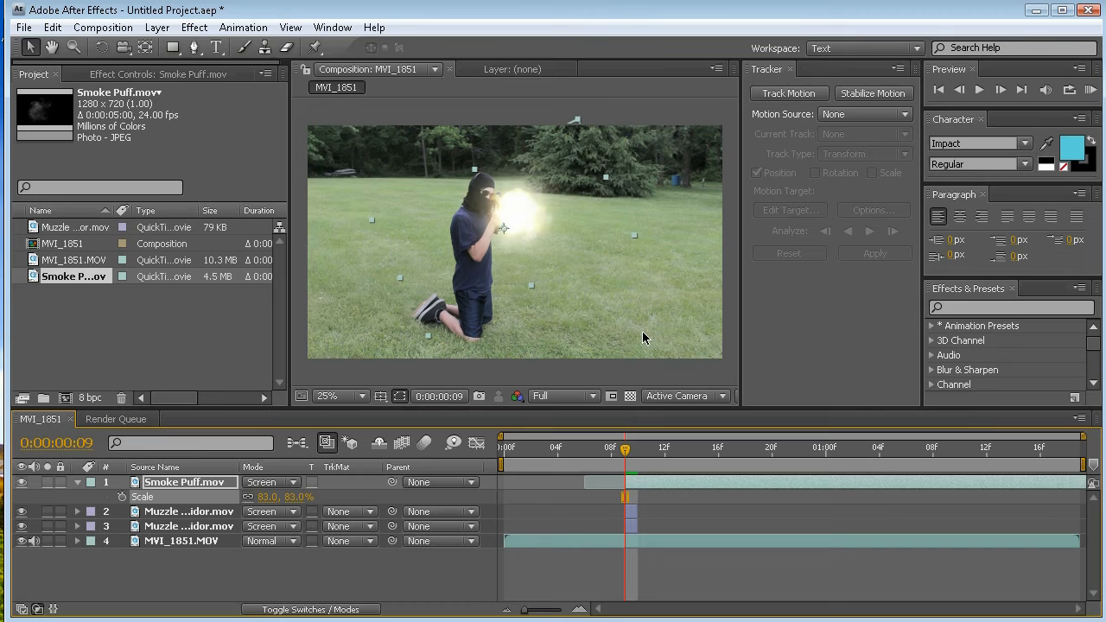
{"action": "key", "text": "space"}
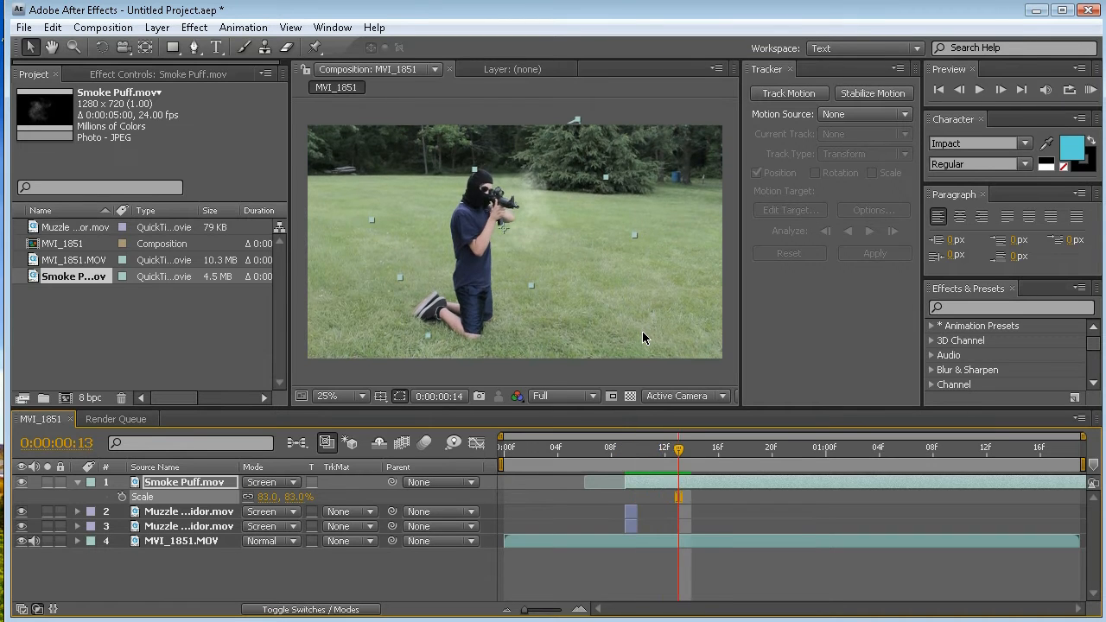
Examine the frames around the muzzle flash one by one to judge how the smoke emerges from the gun.
{"action": "key", "text": "Page_Down"}
{"action": "key", "text": "Page_Down"}
{"action": "key", "text": "Page_Down"}
{"action": "key", "text": "Page_Down"}
{"action": "key", "text": "Page_Up"}
{"action": "key", "text": "Page_Up"}
{"action": "key", "text": "Page_Up"}
{"action": "key", "text": "Page_Up"}
{"action": "key", "text": "Page_Up"}
{"action": "key", "text": "Page_Up"}
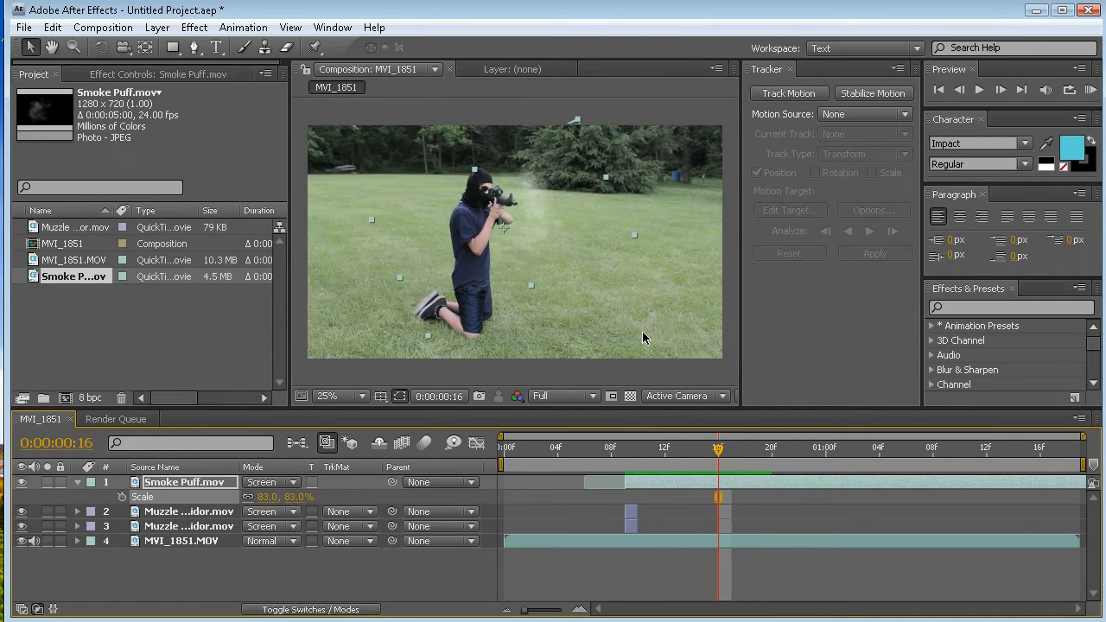
{"action": "key", "text": "Page_Up"}
{"action": "key", "text": "Page_Up"}
{"action": "key", "text": "Page_Up"}
{"action": "key", "text": "Page_Up"}
{"action": "key", "text": "Page_Up"}
{"action": "key", "text": "Page_Up"}
{"action": "key", "text": "Page_Down"}
{"action": "key", "text": "Page_Down"}
{"action": "key", "text": "Page_Down"}
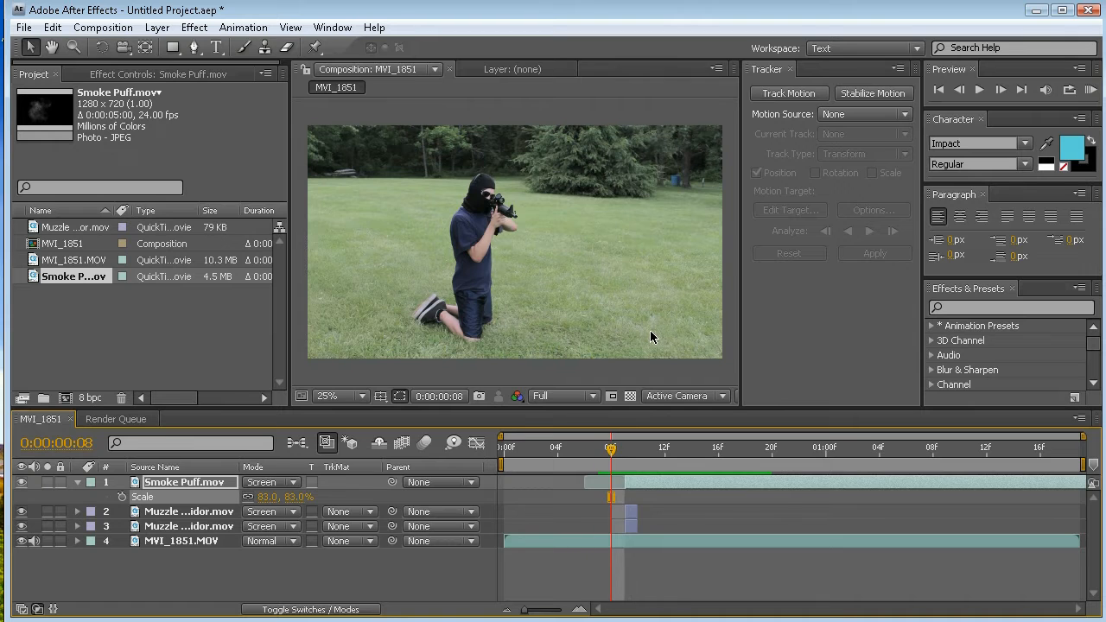
{"action": "key", "text": "Page_Down"}
{"action": "key", "text": "Page_Down"}
{"action": "key", "text": "Page_Down"}
{"action": "key", "text": "Page_Up"}
{"action": "key", "text": "Page_Up"}
{"action": "key", "text": "Page_Up"}
{"action": "key", "text": "Page_Up"}
{"action": "key", "text": "Page_Up"}
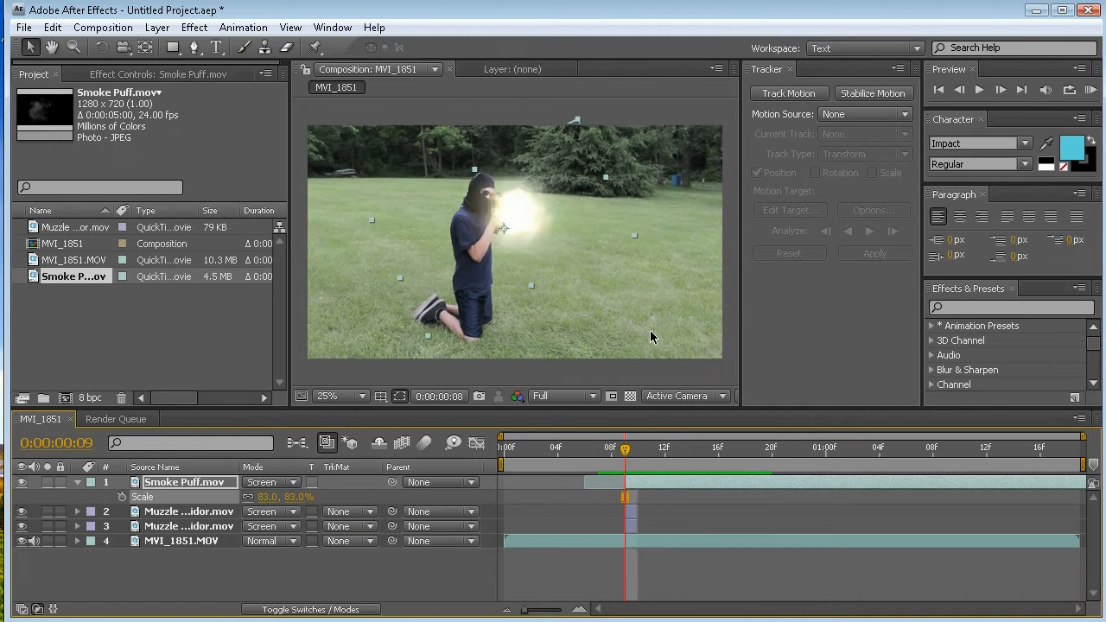
{"action": "key", "text": "Page_Down"}
{"action": "key", "text": "Page_Down"}
{"action": "key", "text": "Page_Down"}
{"action": "key", "text": "Page_Down"}
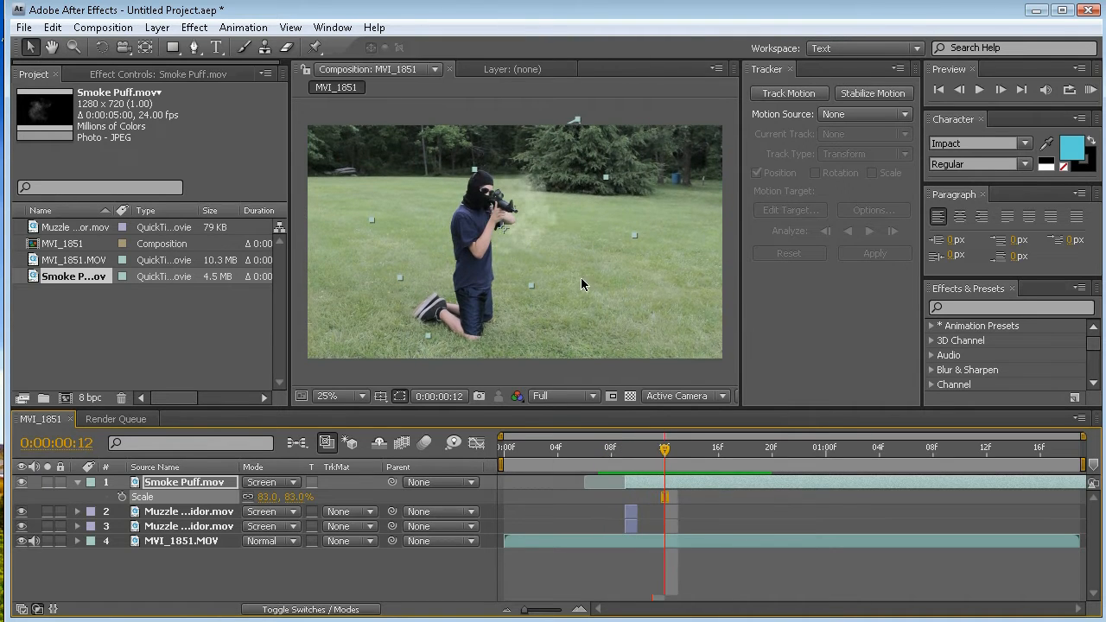
Nudge the Smoke Puff layer slightly towards the gun at frame 12 and compare it with the flash frames.
{"action": "left_click", "coordinate": [552, 210]}
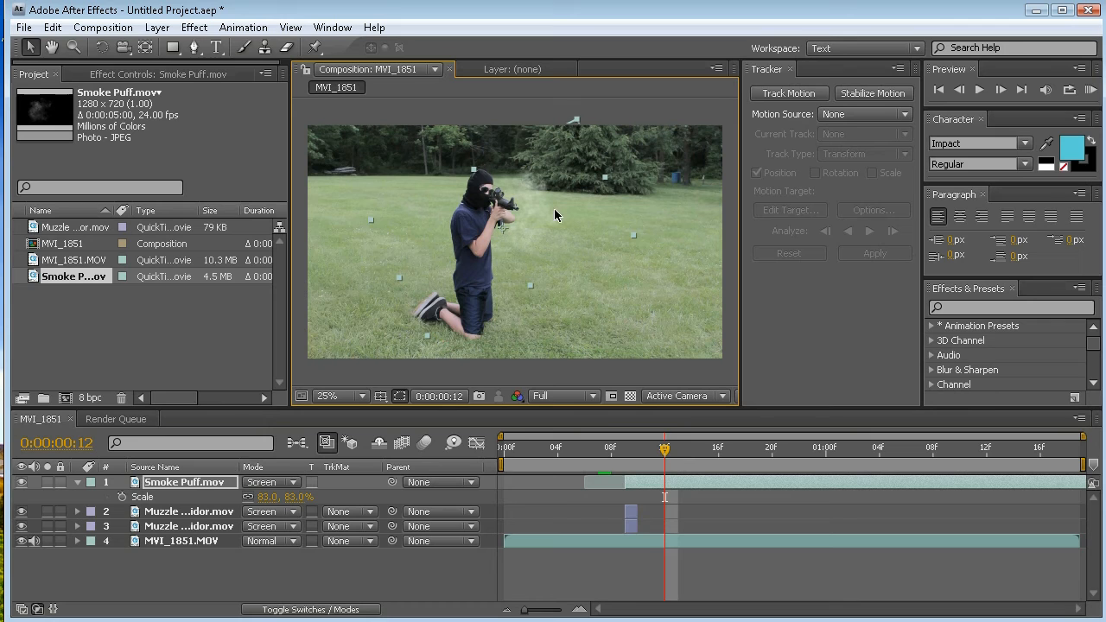
{"action": "key", "text": "Page_Up"}
{"action": "key", "text": "Page_Up"}
{"action": "key", "text": "Page_Up"}
{"action": "key", "text": "Page_Down"}
{"action": "key", "text": "Page_Down"}
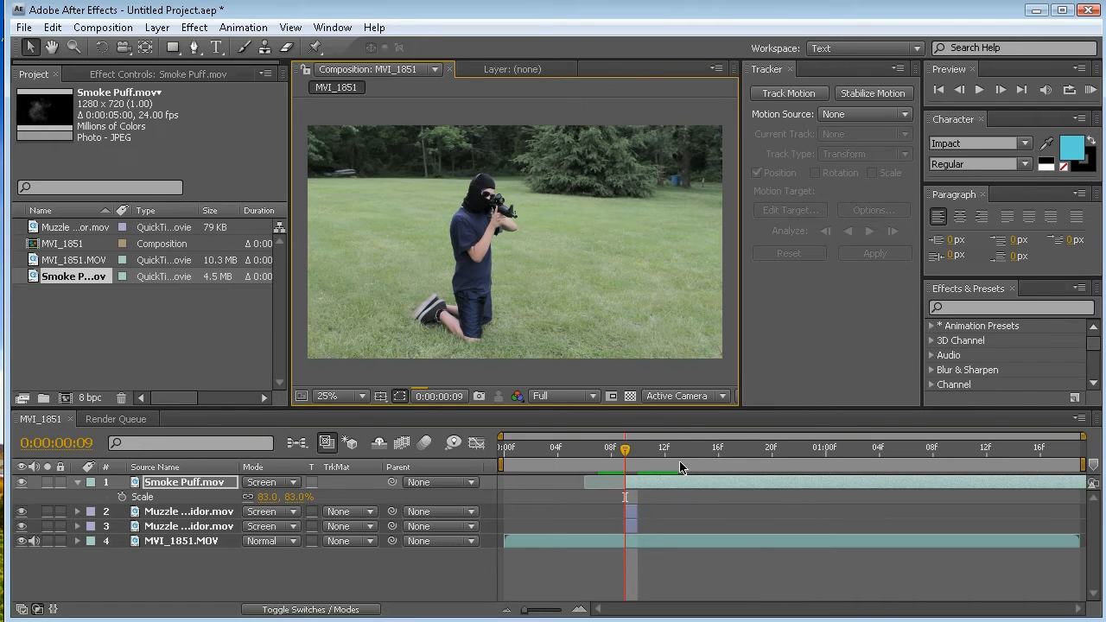
Keyframe the Smoke Puff layer's opacity at 100% at 0:00:01:00 and 62% at 0:00:01:18, and return to frame 9 with its properties collapsed.
{"action": "left_click_drag", "start_coordinate": [771, 453], "coordinate": [1073, 467]}
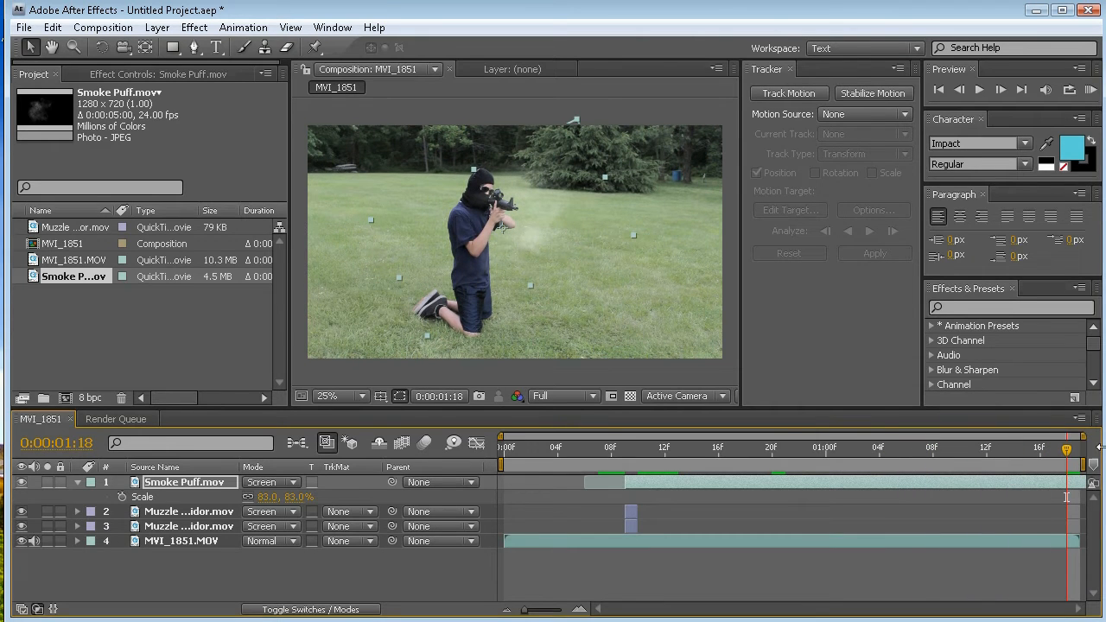
{"action": "left_click_drag", "start_coordinate": [881, 465], "coordinate": [827, 462]}
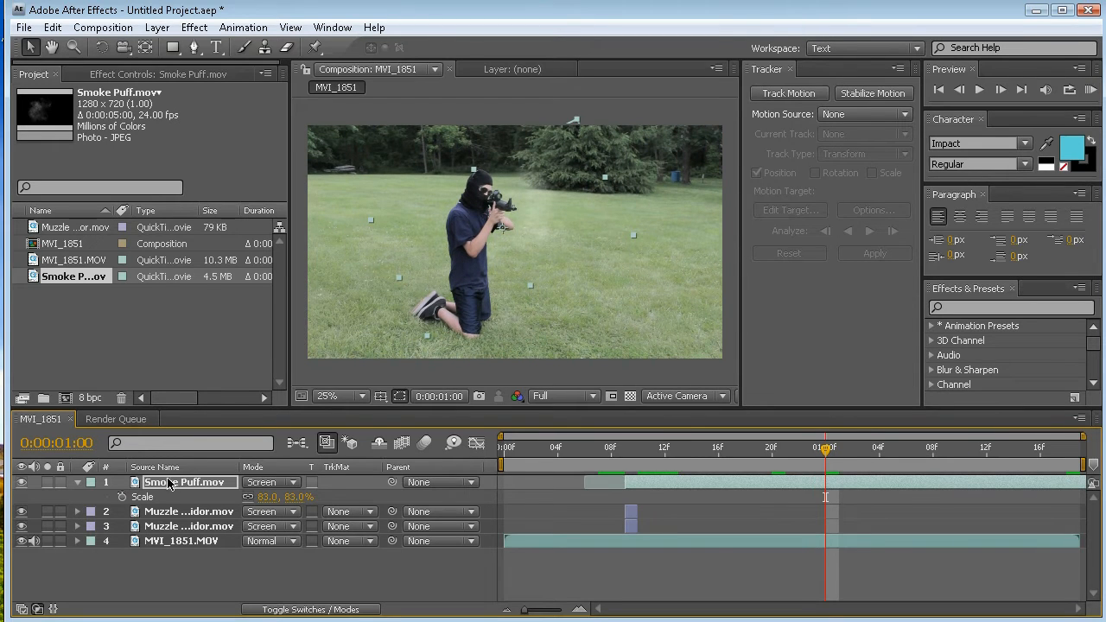
{"action": "key", "text": "t"}
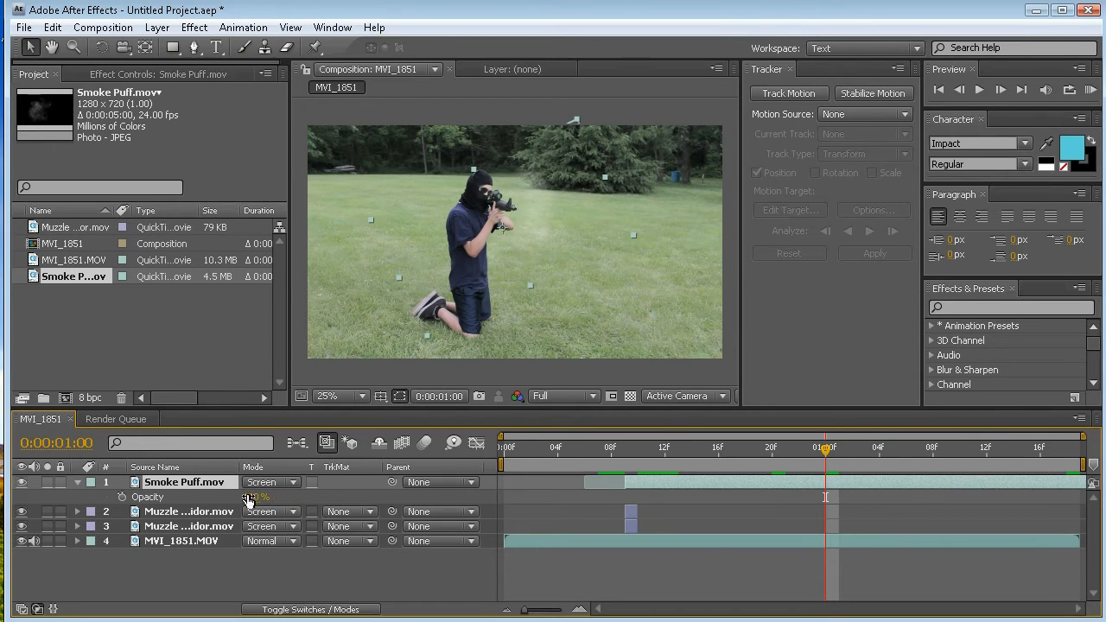
{"action": "left_click", "coordinate": [122, 498]}
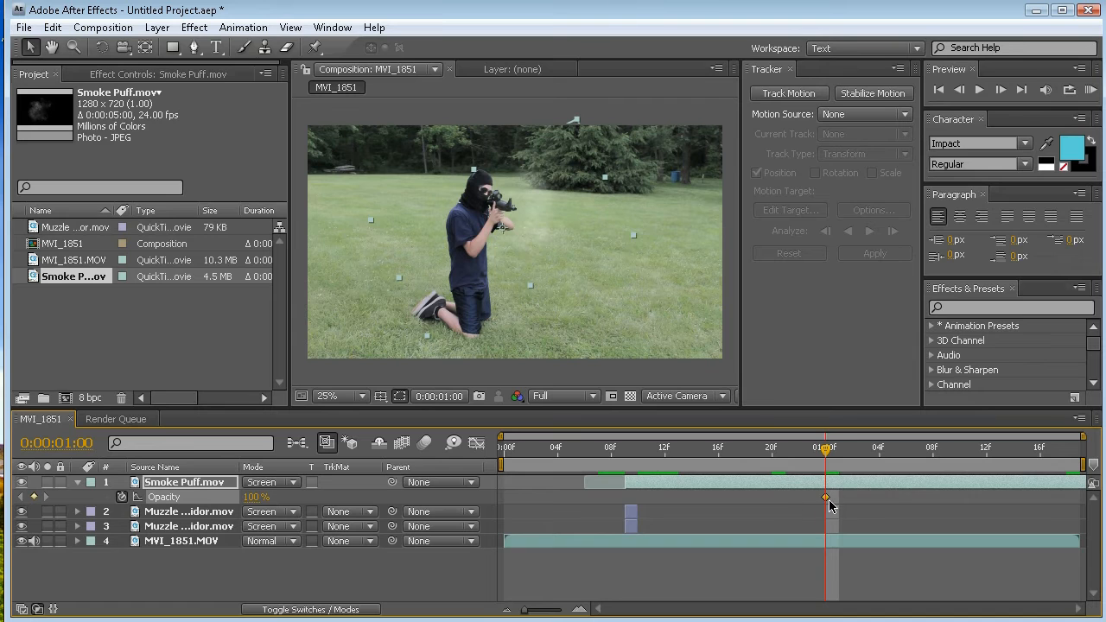
{"action": "left_click_drag", "start_coordinate": [830, 451], "coordinate": [1077, 469]}
{"action": "left_click_drag", "start_coordinate": [256, 498], "coordinate": [207, 489]}
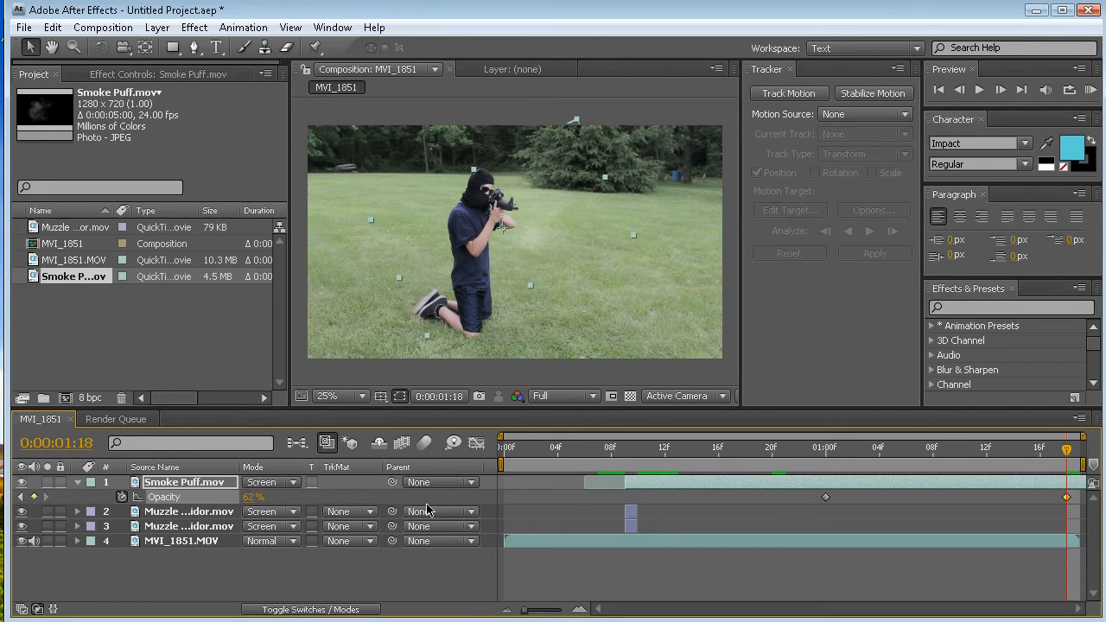
{"action": "mouse_move", "coordinate": [618, 457]}
{"action": "left_mouse_down"}
{"action": "mouse_move", "coordinate": [1082, 466]}
{"action": "mouse_move", "coordinate": [624, 458]}
{"action": "mouse_move", "coordinate": [784, 458]}
{"action": "mouse_move", "coordinate": [955, 477]}
{"action": "mouse_move", "coordinate": [624, 462]}
{"action": "left_mouse_up"}
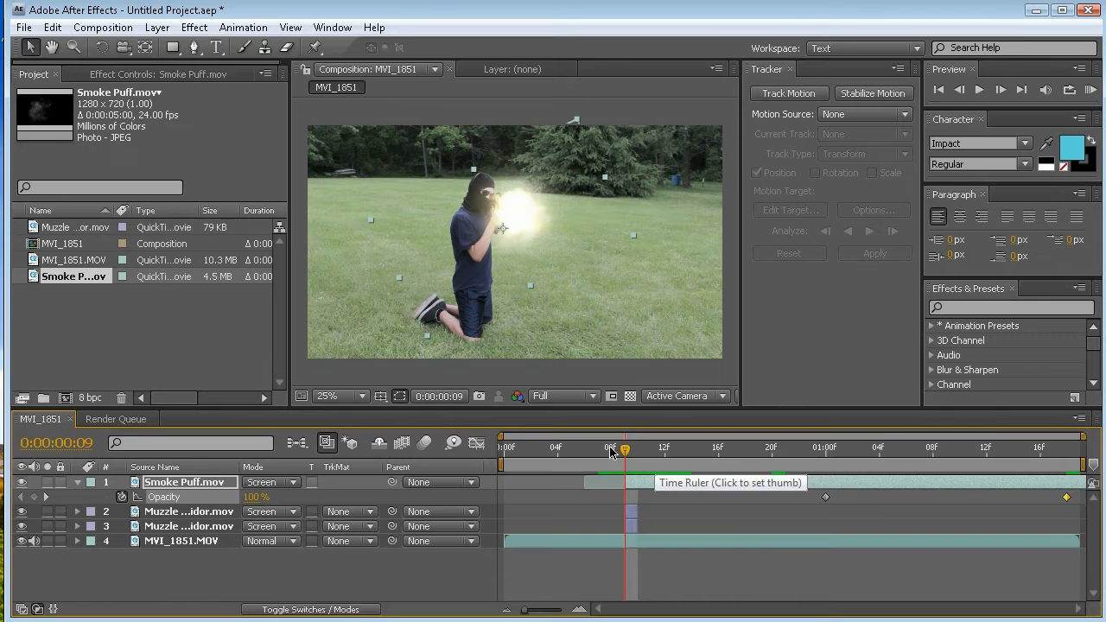
{"action": "left_click", "coordinate": [77, 482]}
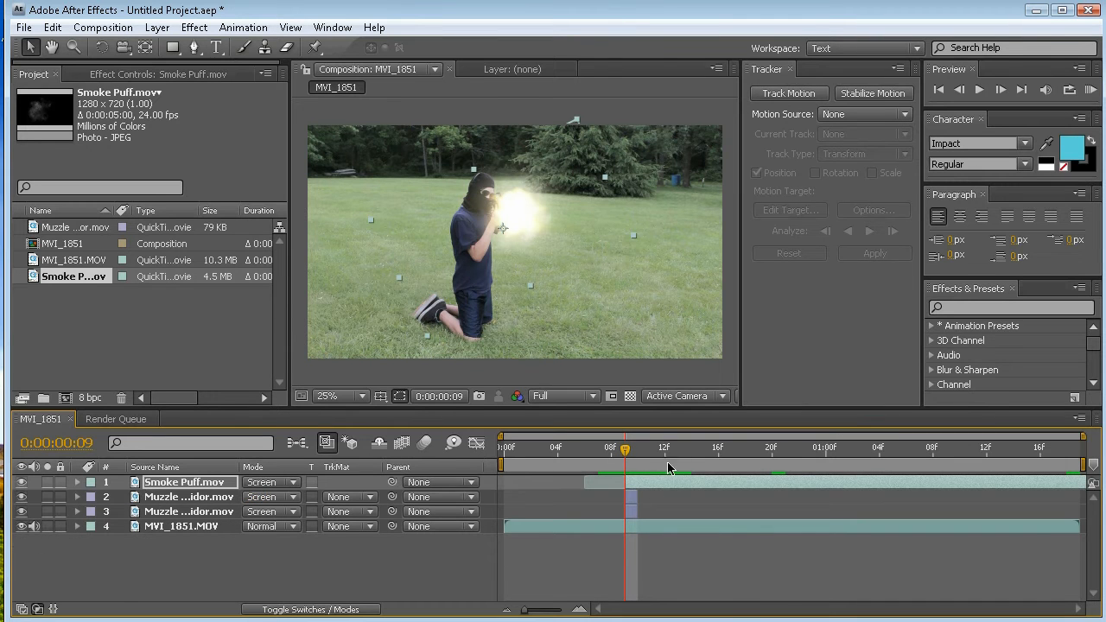
{"action": "mouse_move", "coordinate": [628, 458]}
{"action": "left_mouse_down"}
{"action": "mouse_move", "coordinate": [855, 458]}
{"action": "mouse_move", "coordinate": [588, 457]}
{"action": "mouse_move", "coordinate": [1054, 464]}
{"action": "mouse_move", "coordinate": [612, 464]}
{"action": "mouse_move", "coordinate": [626, 460]}
{"action": "left_mouse_up"}
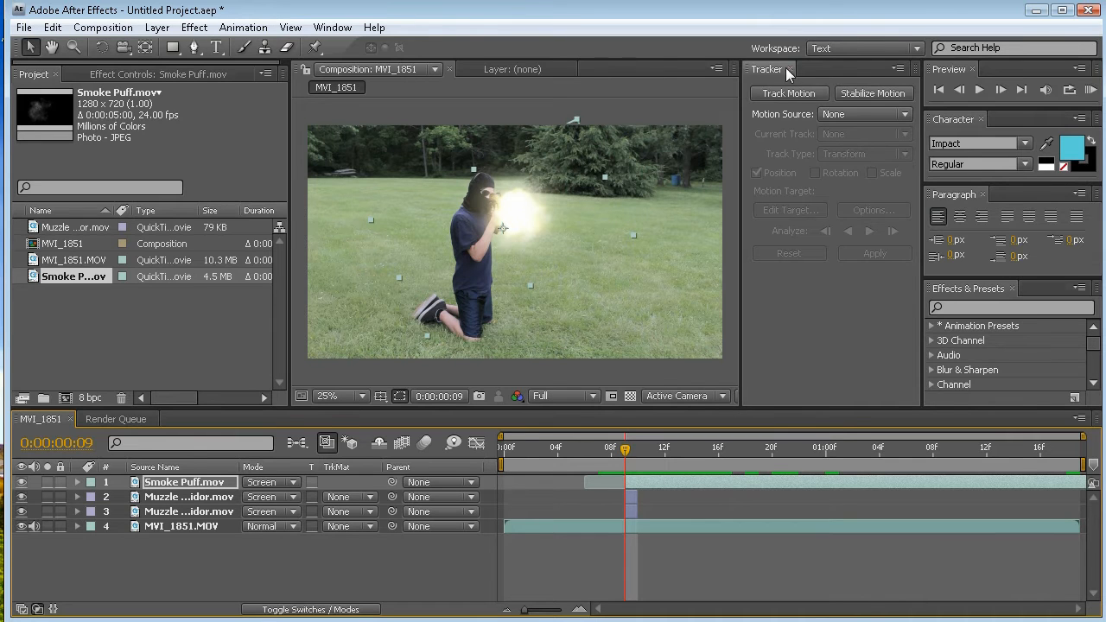
{"action": "left_click", "coordinate": [787, 93]}
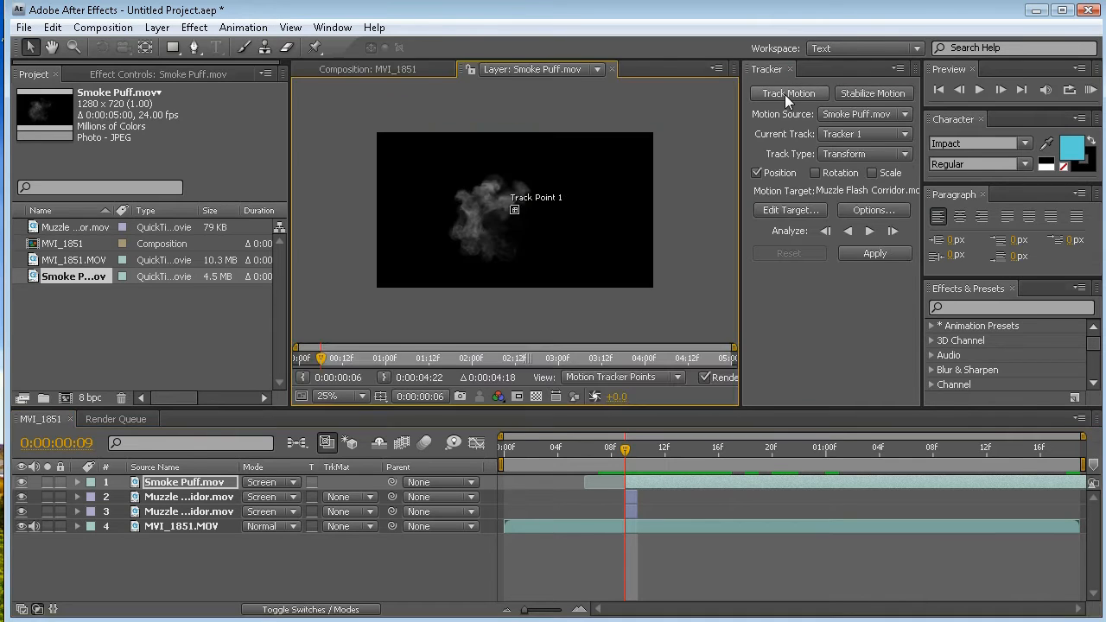
{"action": "left_click", "coordinate": [618, 69]}
Start a motion track on the MVI_1851.MOV layer at frame 9 and fit the track point's regions around the pale post's tip in the background.
{"action": "left_click", "coordinate": [708, 525]}
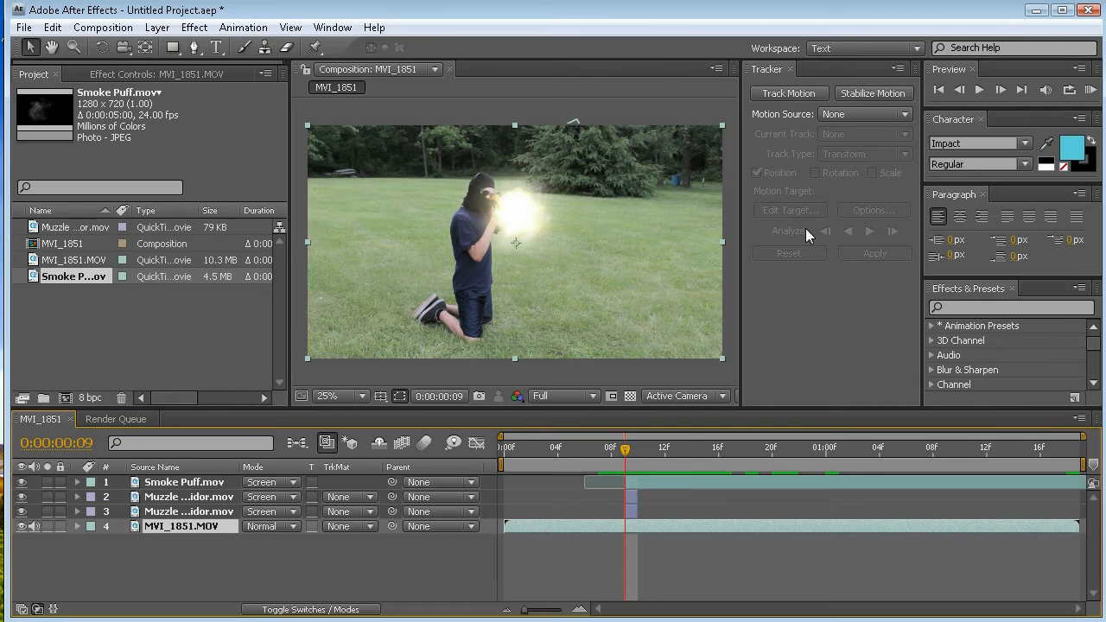
{"action": "left_click", "coordinate": [780, 93]}
{"action": "scroll", "coordinate": [518, 218], "scroll_direction": "up", "scroll_amount": 2}
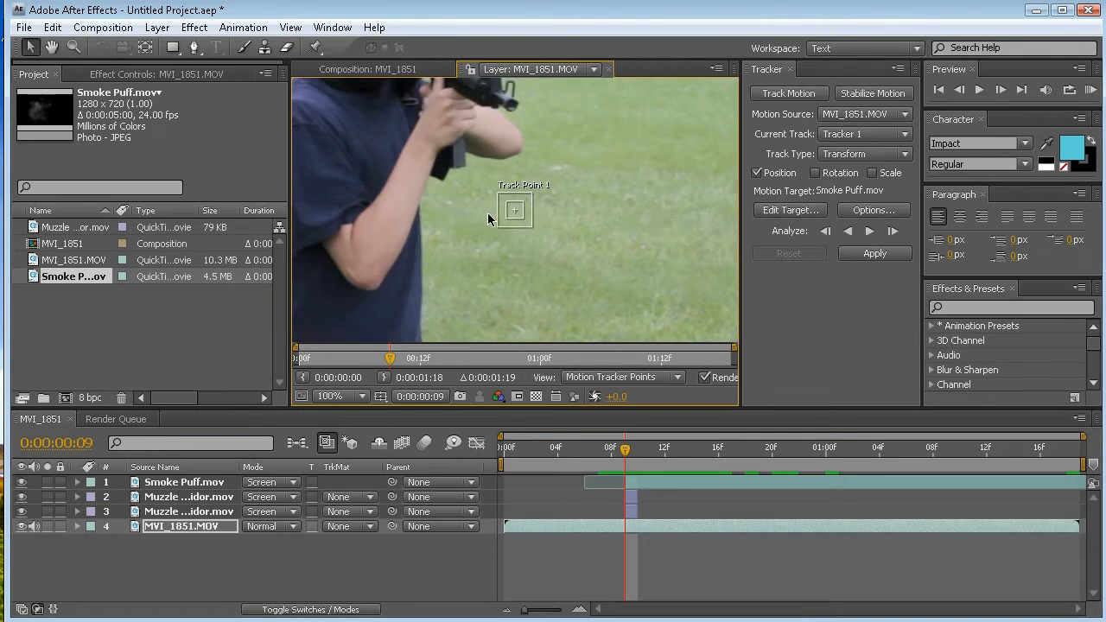
{"action": "left_click_drag", "start_coordinate": [524, 228], "coordinate": [593, 167]}
{"action": "scroll", "coordinate": [593, 167], "scroll_direction": "up", "scroll_amount": 3}
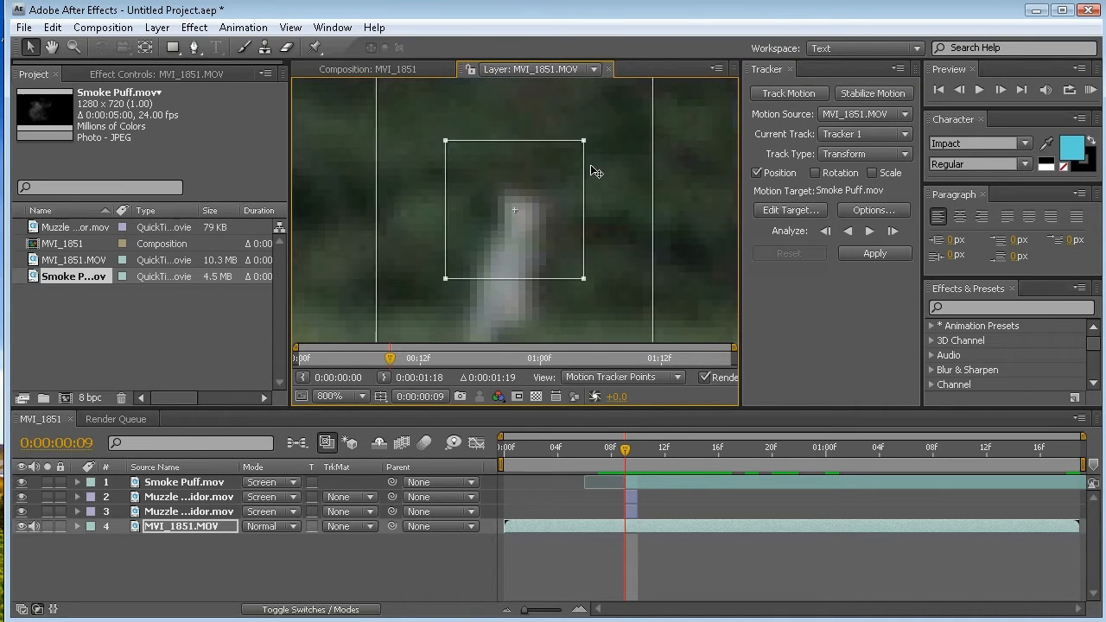
{"action": "left_click_drag", "start_coordinate": [543, 233], "coordinate": [545, 230]}
{"action": "mouse_move", "coordinate": [587, 281]}
{"action": "left_mouse_down"}
{"action": "mouse_move", "coordinate": [583, 271]}
{"action": "mouse_move", "coordinate": [595, 281]}
{"action": "left_mouse_up"}
{"action": "scroll", "coordinate": [583, 271], "scroll_direction": "down", "scroll_amount": 2}
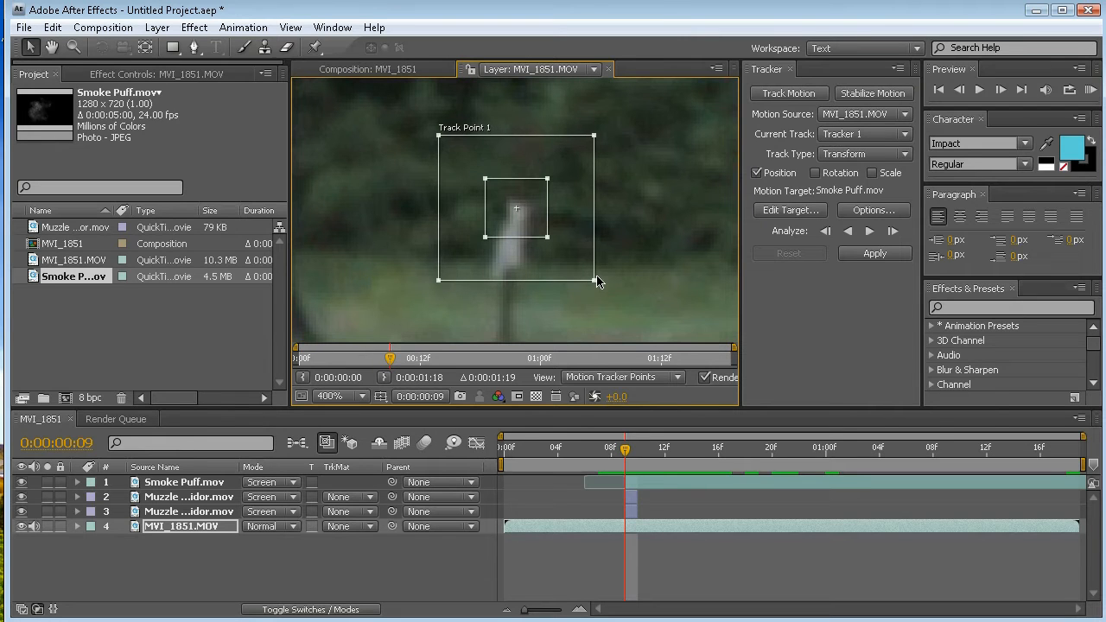
{"action": "scroll", "coordinate": [596, 279], "scroll_direction": "down", "scroll_amount": 1}
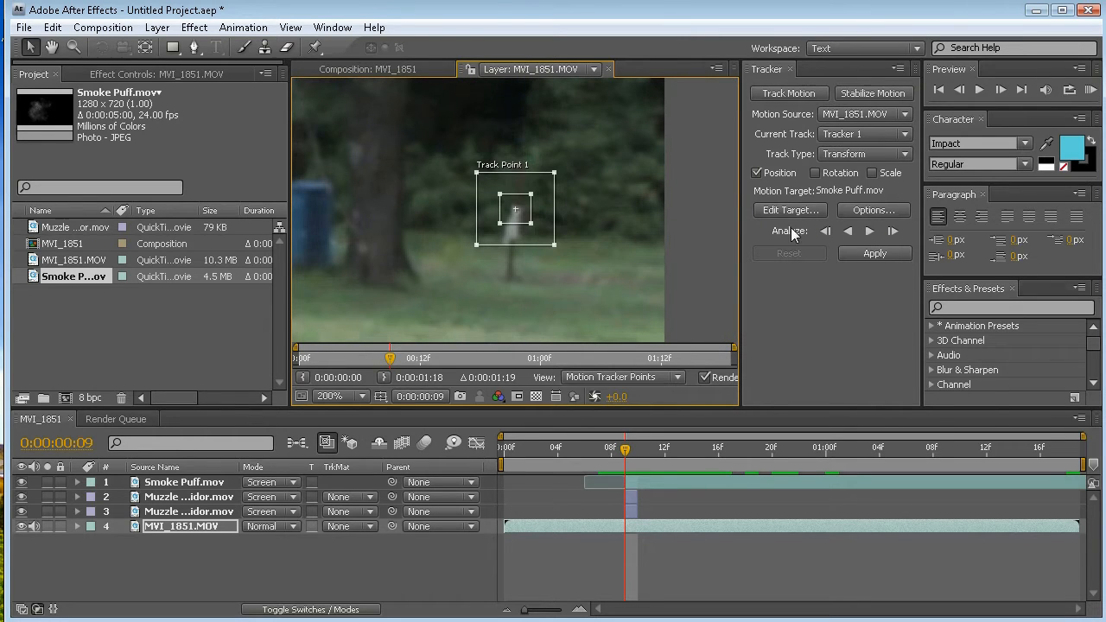
Analyze the track forward one frame at a time from frame 9 to 0:00:01:18.
{"action": "left_click", "coordinate": [889, 233]}
{"action": "left_click", "coordinate": [891, 233]}
{"action": "left_click", "coordinate": [892, 234]}
{"action": "left_click", "coordinate": [892, 234]}
{"action": "left_click", "coordinate": [892, 234]}
{"action": "left_click", "coordinate": [892, 234]}
{"action": "left_click", "coordinate": [892, 234]}
{"action": "left_click", "coordinate": [892, 234]}
{"action": "left_click", "coordinate": [893, 234]}
{"action": "left_click", "coordinate": [892, 234]}
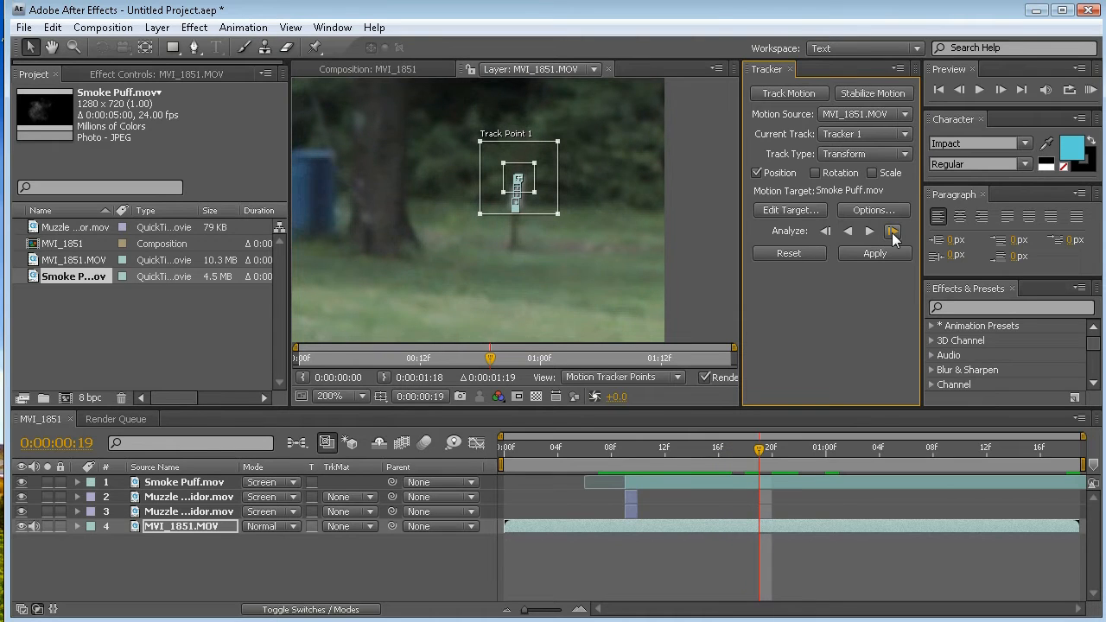
{"action": "left_click", "coordinate": [892, 234]}
{"action": "left_click", "coordinate": [892, 234]}
{"action": "left_click", "coordinate": [892, 234]}
{"action": "left_click", "coordinate": [892, 234]}
{"action": "left_click", "coordinate": [892, 234]}
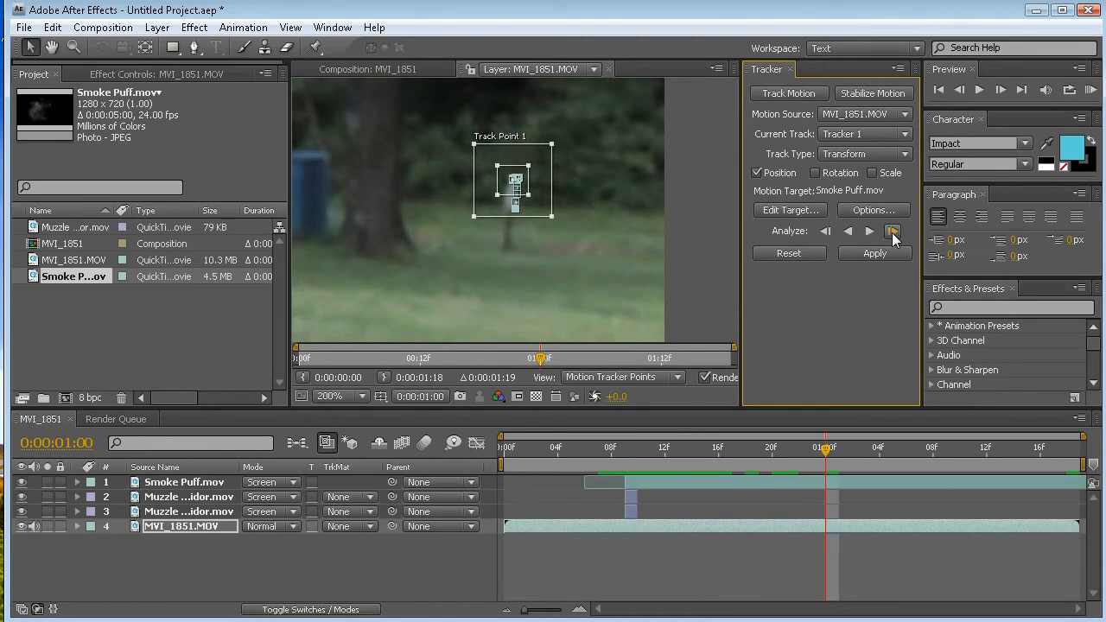
{"action": "left_click", "coordinate": [892, 234]}
{"action": "left_click", "coordinate": [892, 234]}
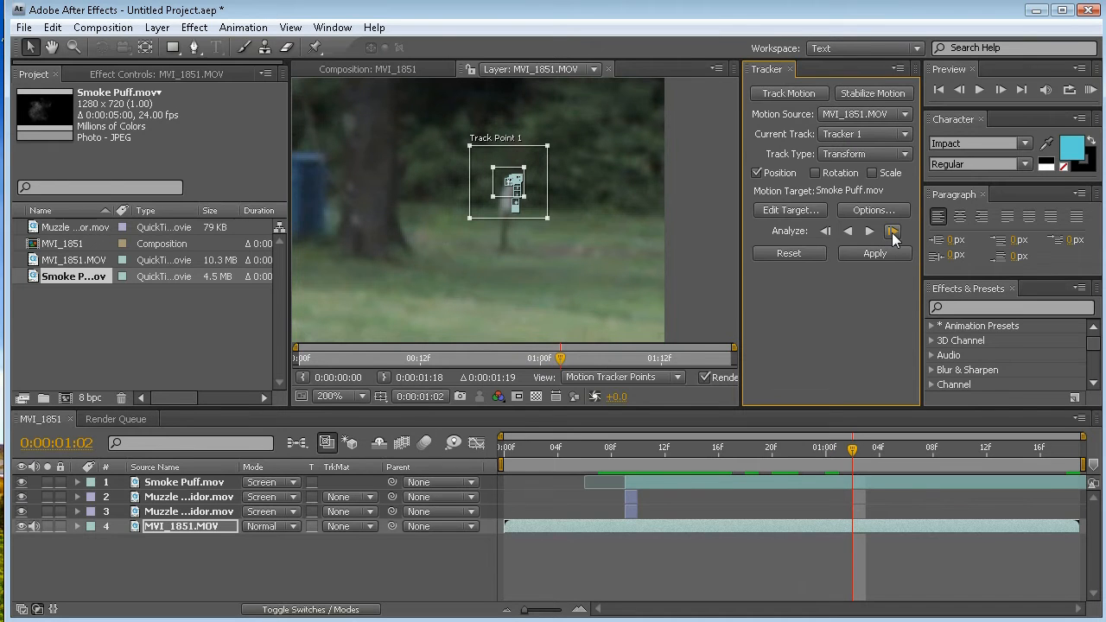
{"action": "left_click", "coordinate": [892, 234]}
{"action": "left_click", "coordinate": [892, 234]}
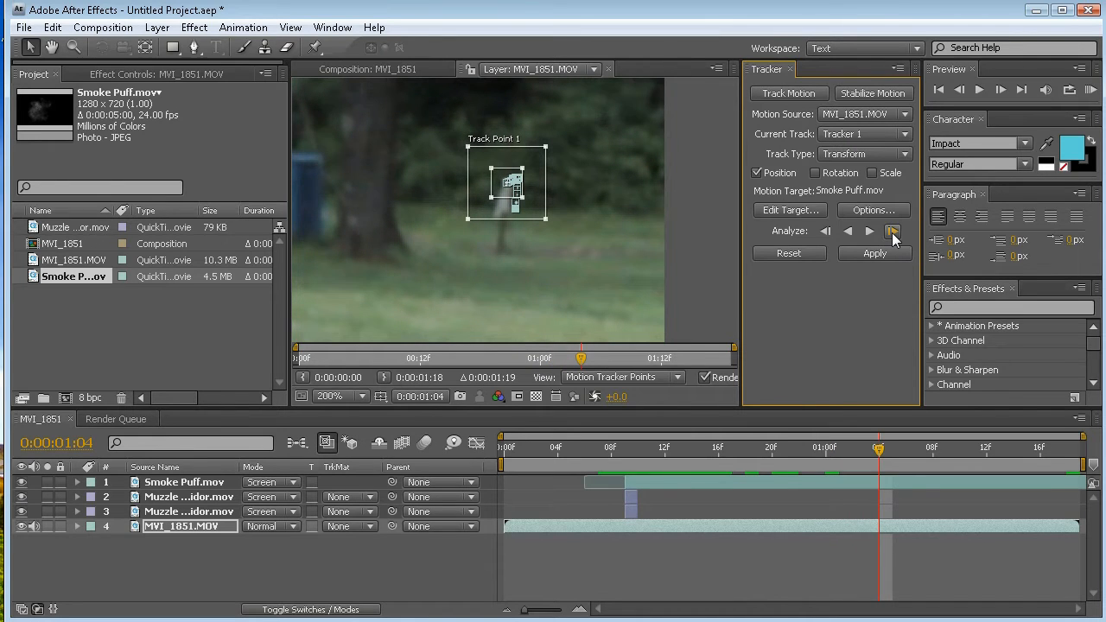
{"action": "left_click", "coordinate": [892, 234]}
{"action": "left_click", "coordinate": [892, 234]}
{"action": "left_click", "coordinate": [892, 234]}
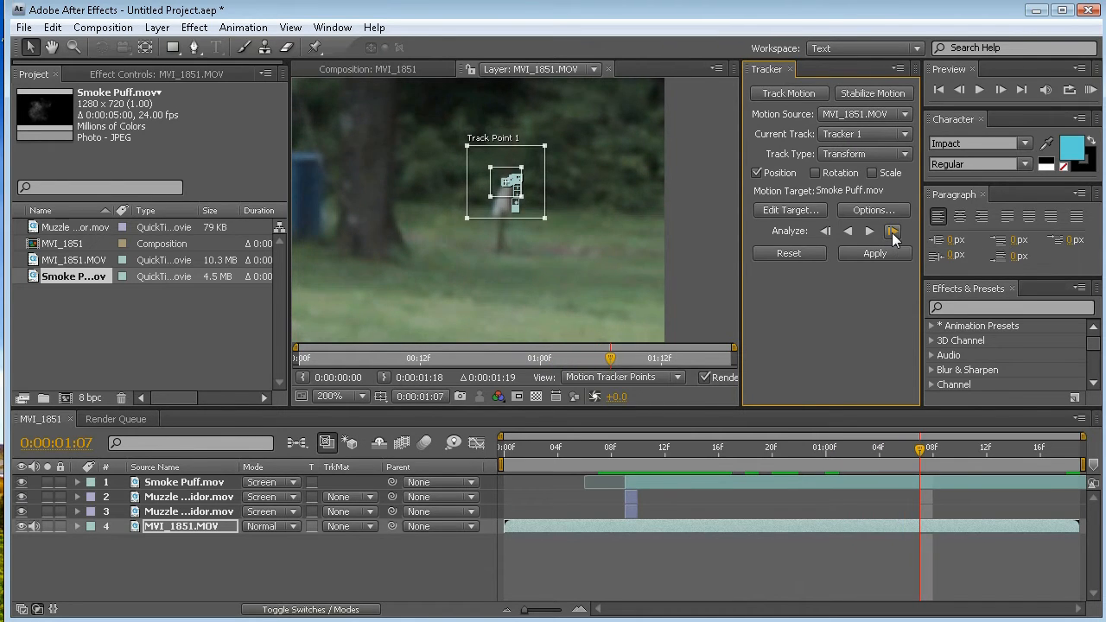
{"action": "left_click", "coordinate": [892, 234]}
{"action": "left_click", "coordinate": [892, 234]}
{"action": "left_click", "coordinate": [892, 234]}
{"action": "left_click", "coordinate": [892, 234]}
{"action": "left_click", "coordinate": [892, 234]}
{"action": "left_click", "coordinate": [892, 234]}
{"action": "left_click", "coordinate": [893, 234]}
{"action": "left_click", "coordinate": [892, 234]}
{"action": "left_click", "coordinate": [892, 234]}
{"action": "left_click", "coordinate": [893, 234]}
{"action": "left_click", "coordinate": [893, 234]}
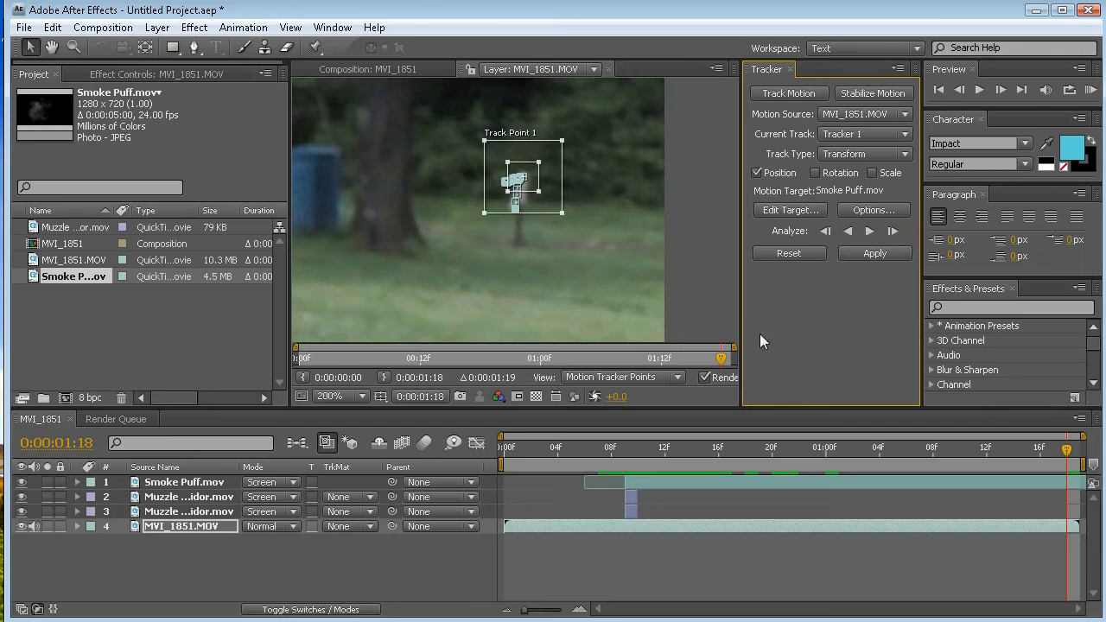
Create a null object and place it beneath the MVI_1851.MOV layer in the layer stack.
{"action": "left_click", "coordinate": [154, 29]}
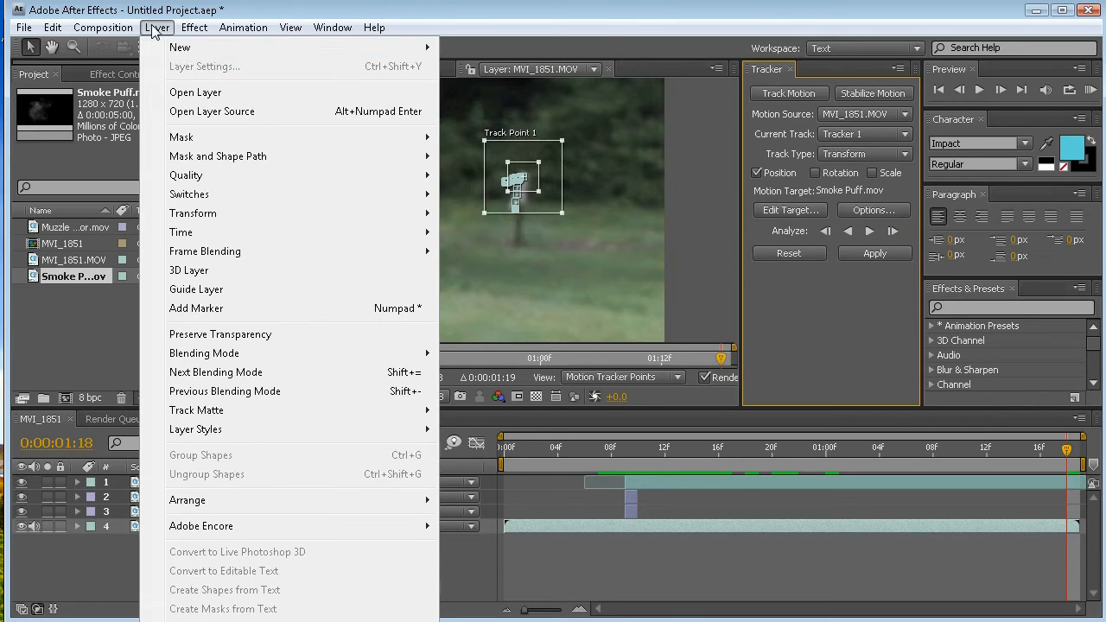
{"action": "mouse_move", "coordinate": [177, 47]}
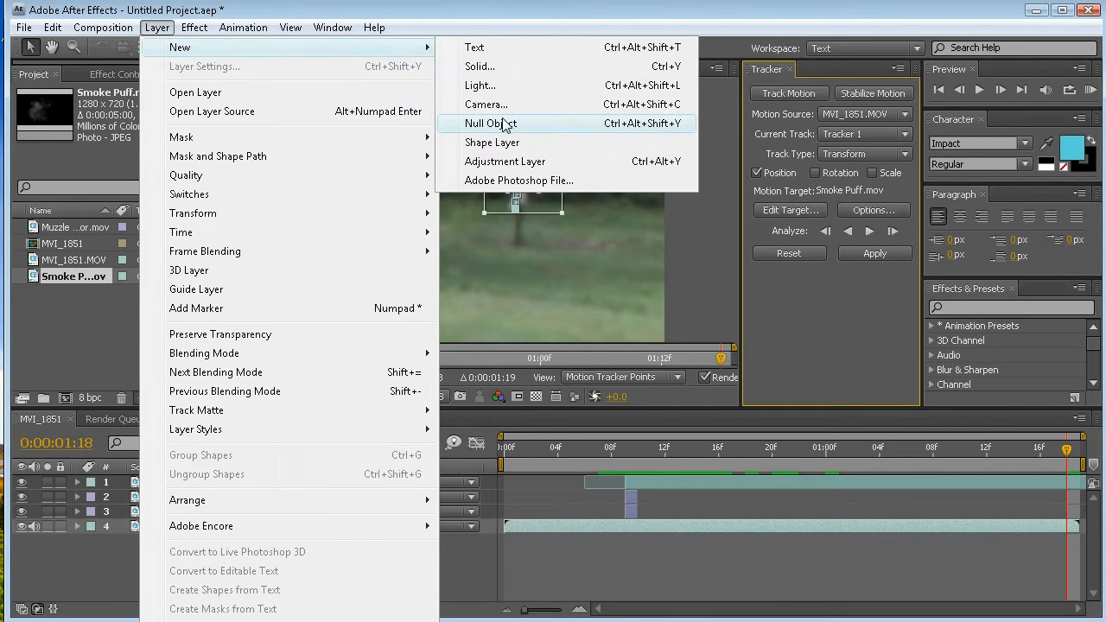
{"action": "left_click", "coordinate": [505, 125]}
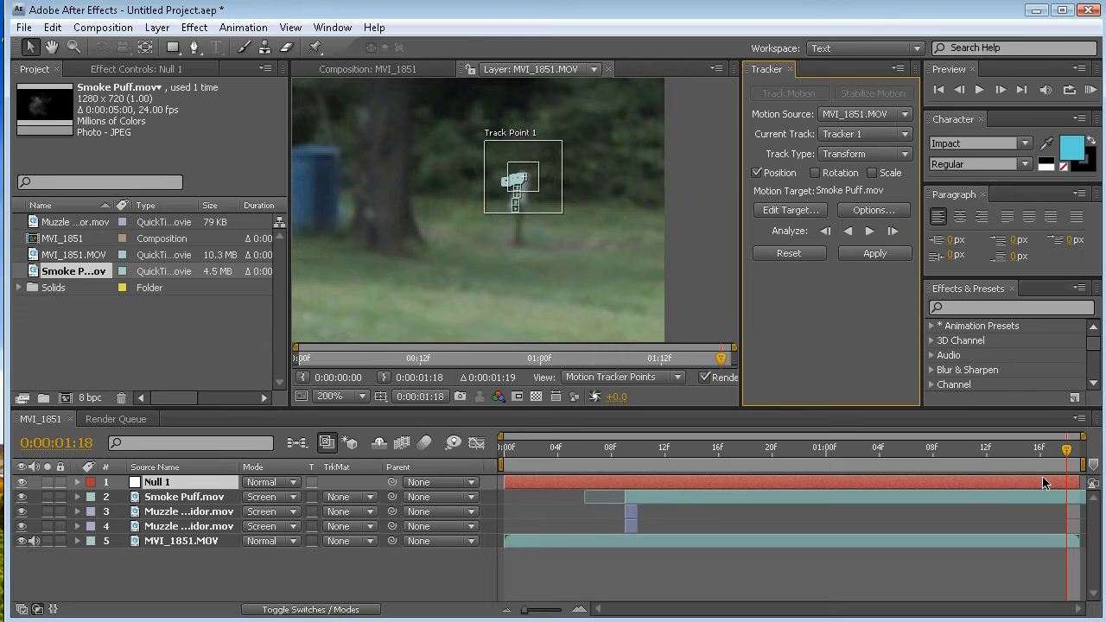
{"action": "left_click_drag", "start_coordinate": [213, 483], "coordinate": [216, 553]}
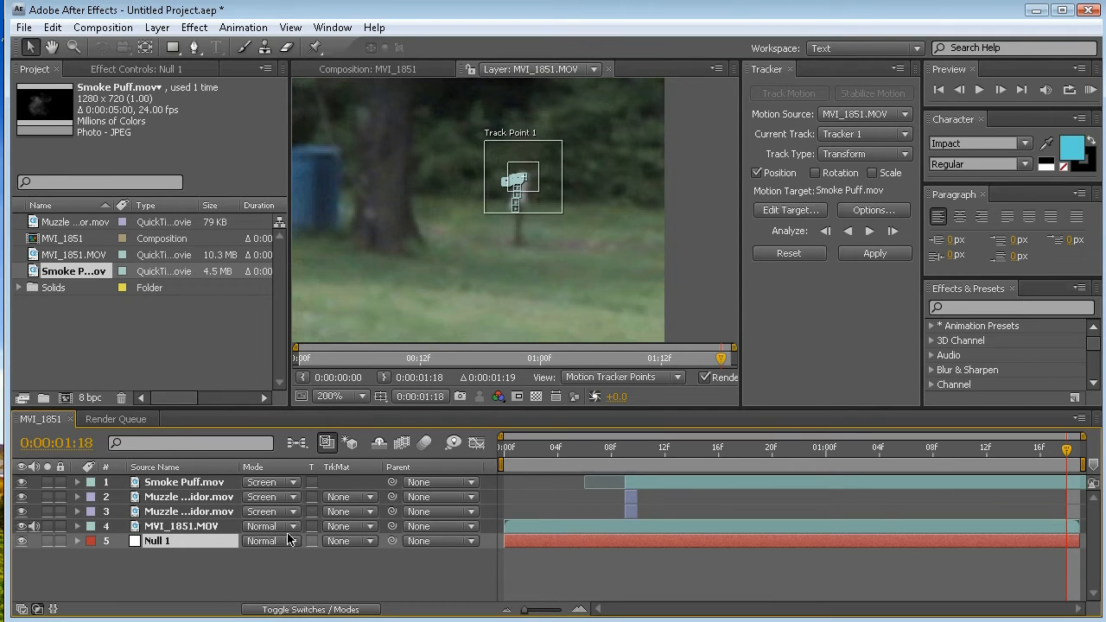
Set the tracker's motion target to the Null 1 layer.
{"action": "left_click", "coordinate": [807, 211]}
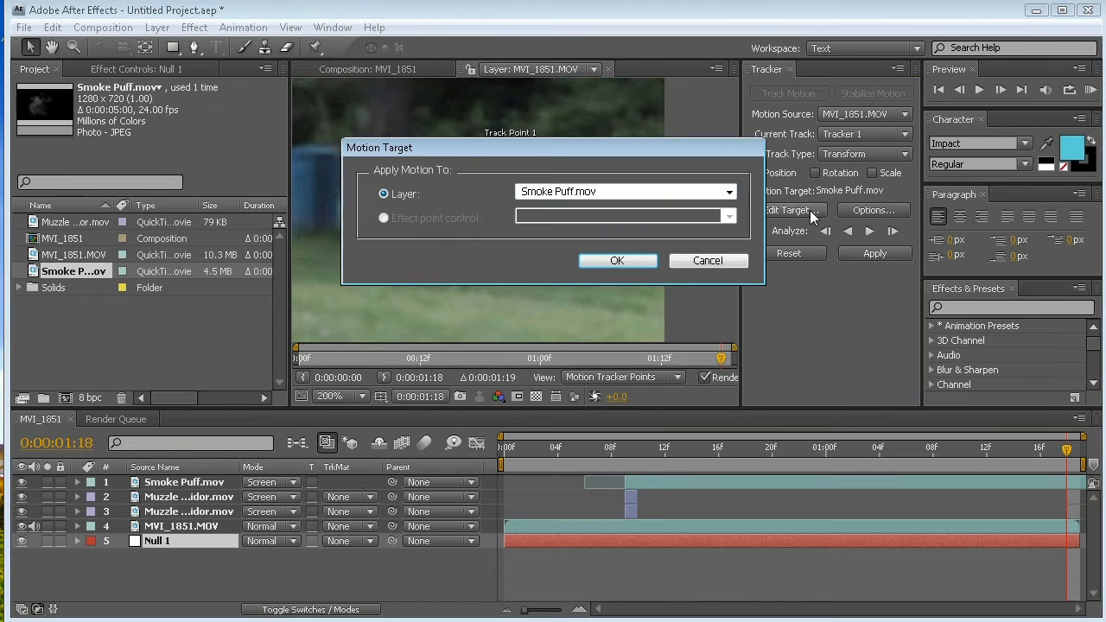
{"action": "left_click", "coordinate": [727, 191]}
{"action": "left_click", "coordinate": [619, 249]}
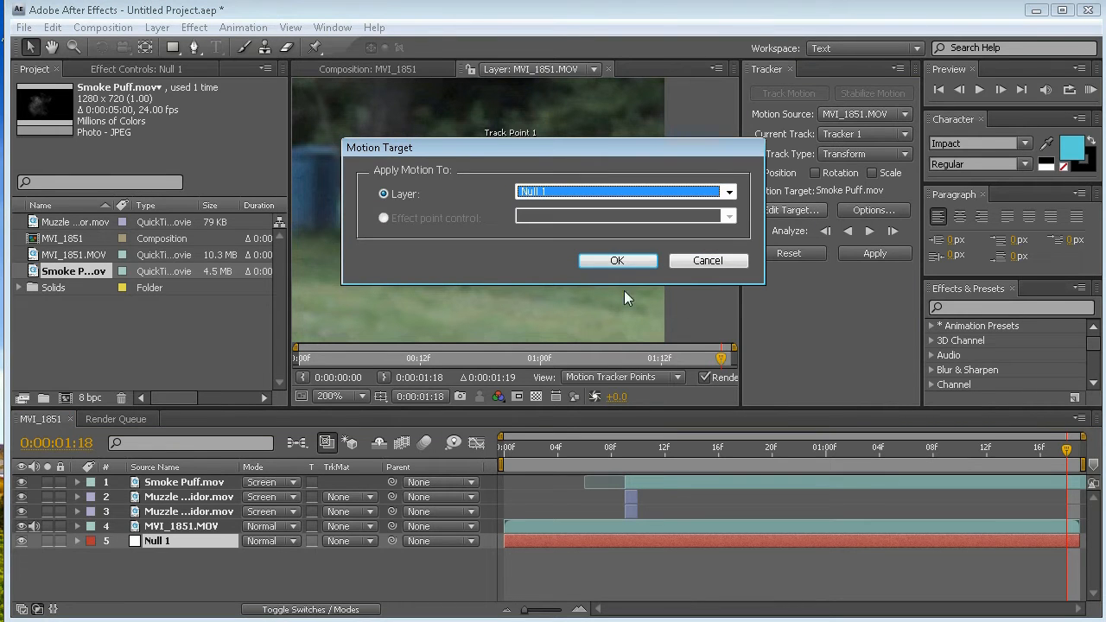
{"action": "left_click", "coordinate": [647, 261]}
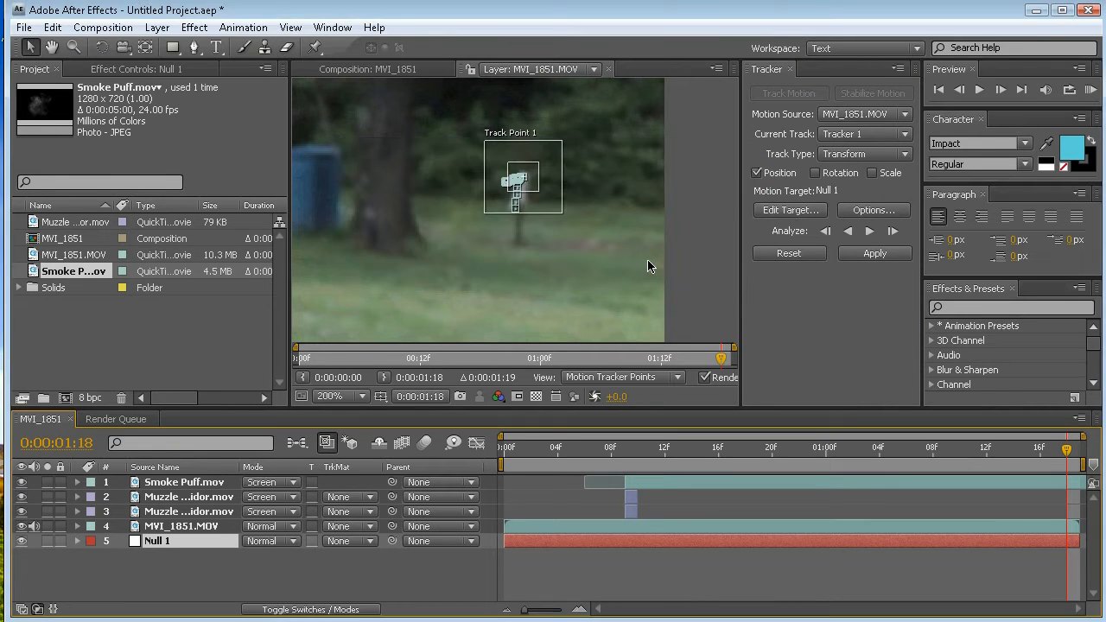
Apply the tracked motion to the Null 1 layer in the X and Y dimensions and check its position at the background post.
{"action": "left_click", "coordinate": [876, 254]}
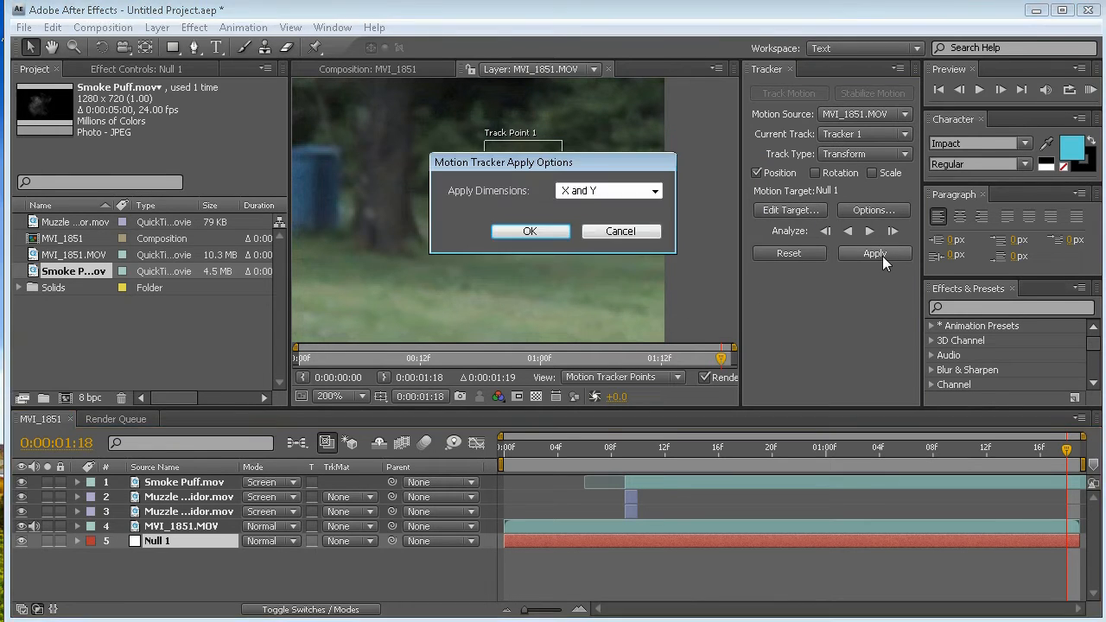
{"action": "left_click", "coordinate": [552, 232]}
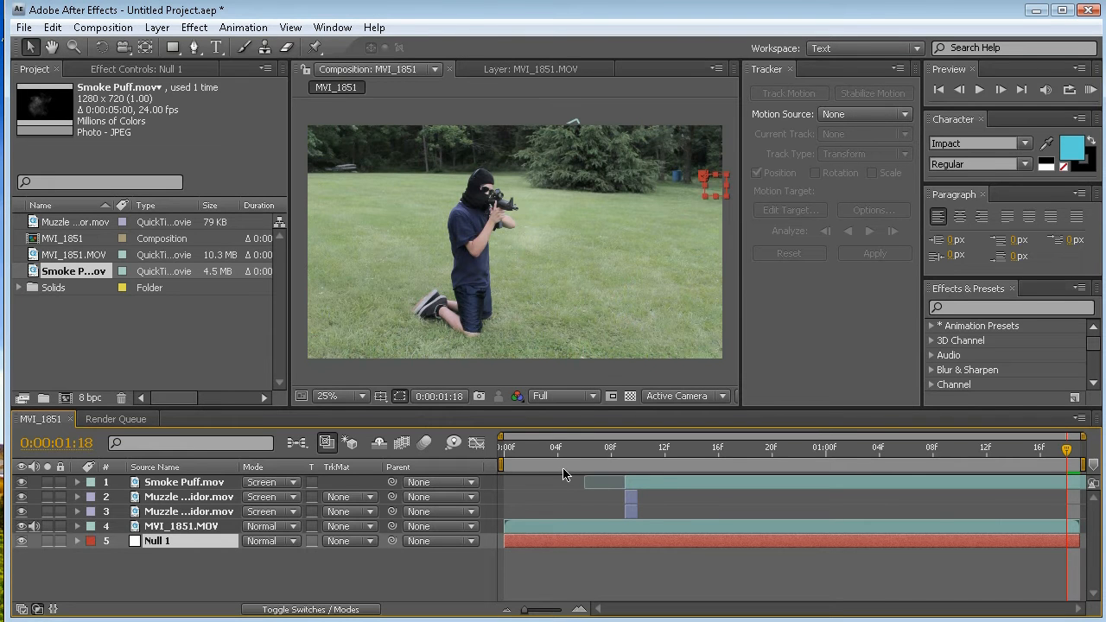
{"action": "scroll", "coordinate": [693, 186], "scroll_direction": "up", "scroll_amount": 2}
{"action": "left_click", "coordinate": [53, 48]}
{"action": "left_click_drag", "start_coordinate": [432, 176], "coordinate": [309, 269]}
{"action": "left_click_drag", "start_coordinate": [604, 219], "coordinate": [432, 354]}
{"action": "left_click_drag", "start_coordinate": [690, 183], "coordinate": [190, 250]}
{"action": "left_click", "coordinate": [29, 46]}
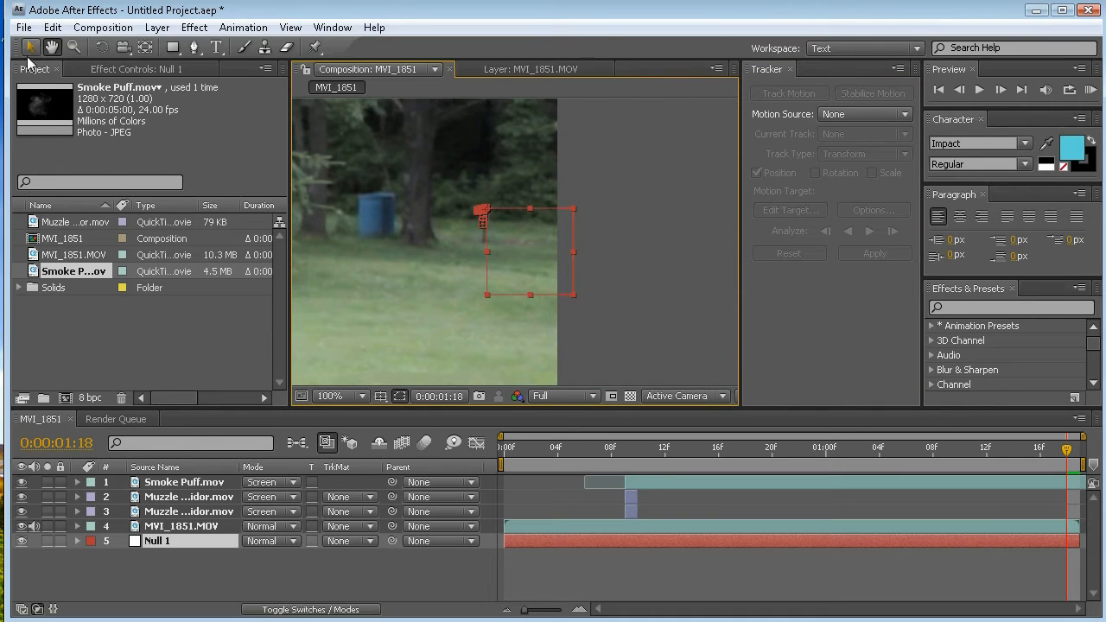
Parent the Smoke Puff.mov layer to Null 1 at frame 9 and scrub through the shot to check that it follows.
{"action": "mouse_move", "coordinate": [627, 461]}
{"action": "left_mouse_down"}
{"action": "mouse_move", "coordinate": [980, 467]}
{"action": "mouse_move", "coordinate": [539, 460]}
{"action": "mouse_move", "coordinate": [623, 460]}
{"action": "left_mouse_up"}
{"action": "left_click", "coordinate": [52, 47]}
{"action": "scroll", "coordinate": [458, 194], "scroll_direction": "down", "scroll_amount": 2}
{"action": "left_click_drag", "start_coordinate": [429, 250], "coordinate": [598, 191]}
{"action": "left_click", "coordinate": [29, 47]}
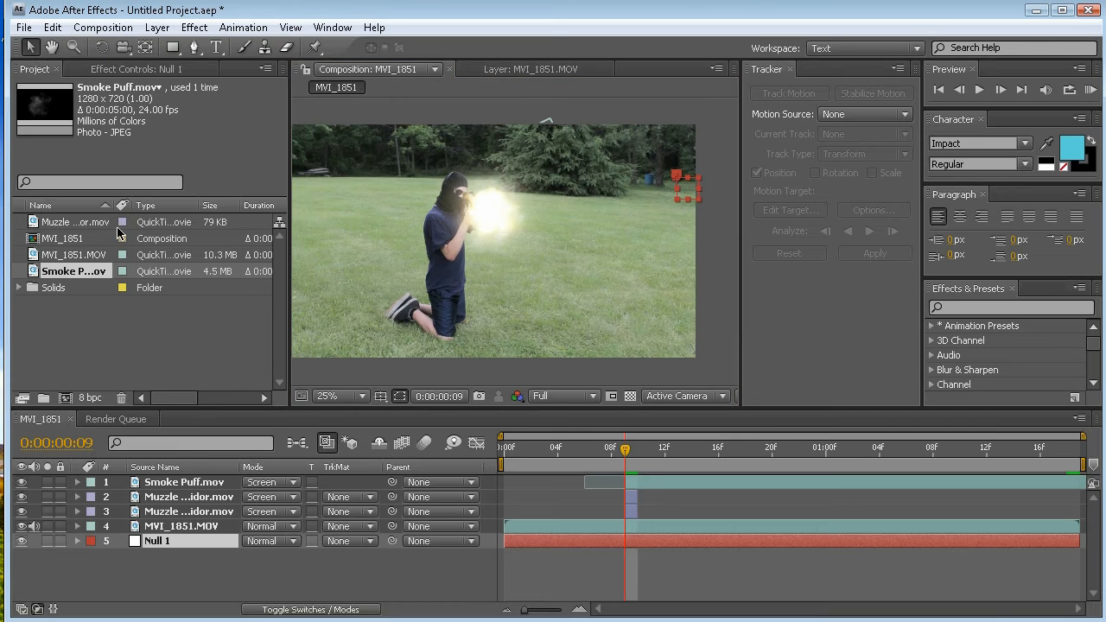
{"action": "left_click", "coordinate": [204, 484]}
{"action": "left_click", "coordinate": [436, 491]}
{"action": "left_click", "coordinate": [451, 588]}
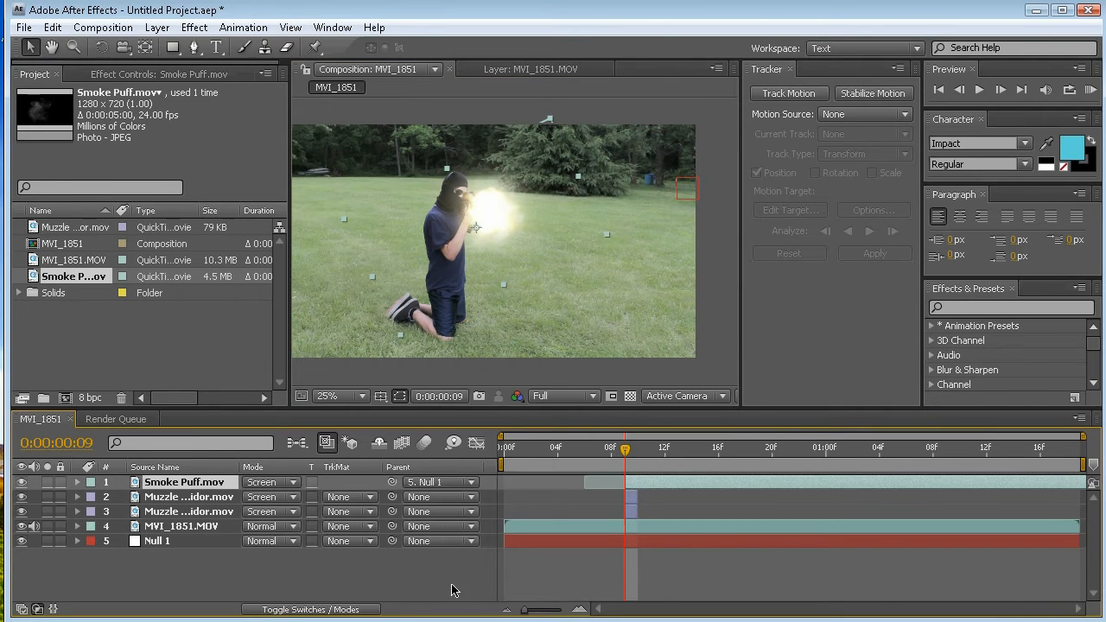
{"action": "left_click_drag", "start_coordinate": [391, 481], "coordinate": [217, 540]}
{"action": "left_click_drag", "start_coordinate": [546, 460], "coordinate": [624, 480]}
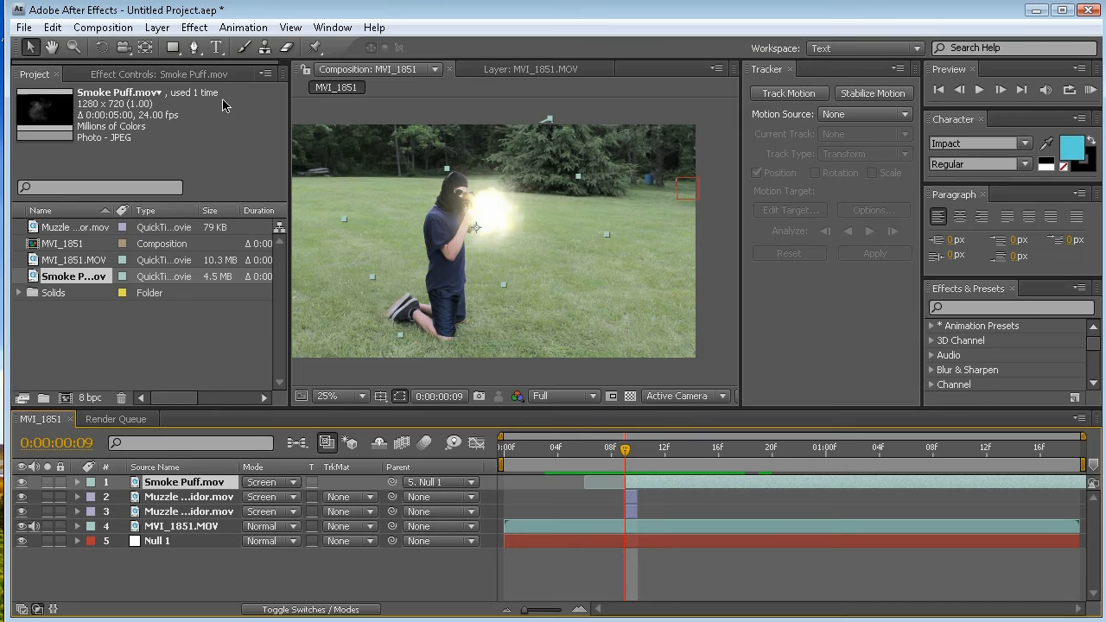
Duplicate the MVI_1851.MOV layer and set the upper copy's blending mode to Add.
{"action": "double_click", "coordinate": [51, 47]}
{"action": "left_click", "coordinate": [30, 46]}
{"action": "left_click", "coordinate": [570, 579]}
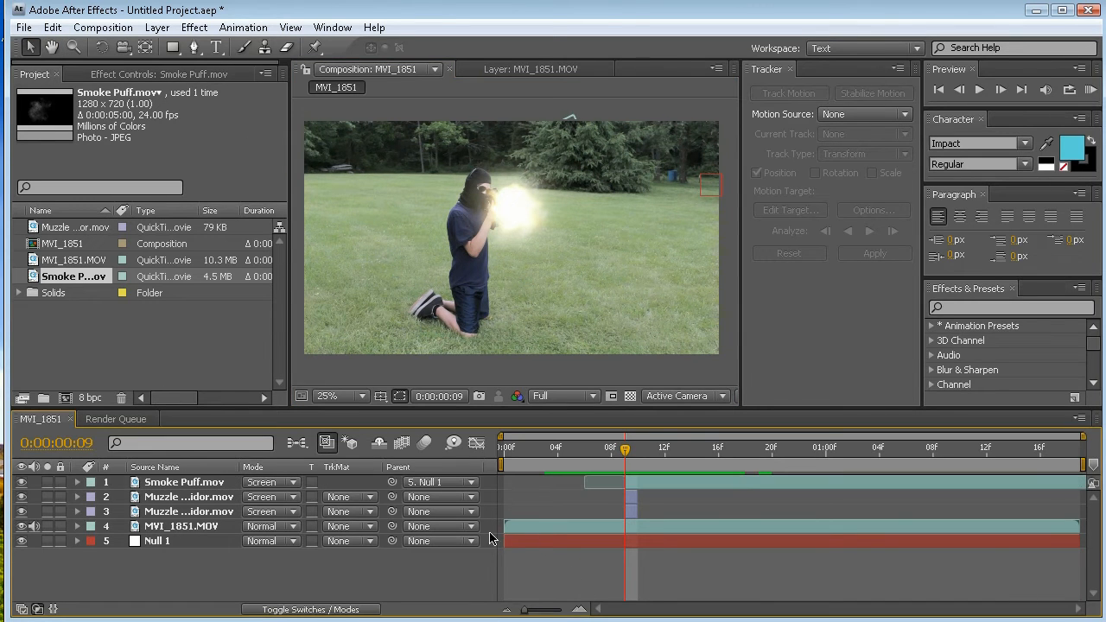
{"action": "left_click", "coordinate": [180, 528]}
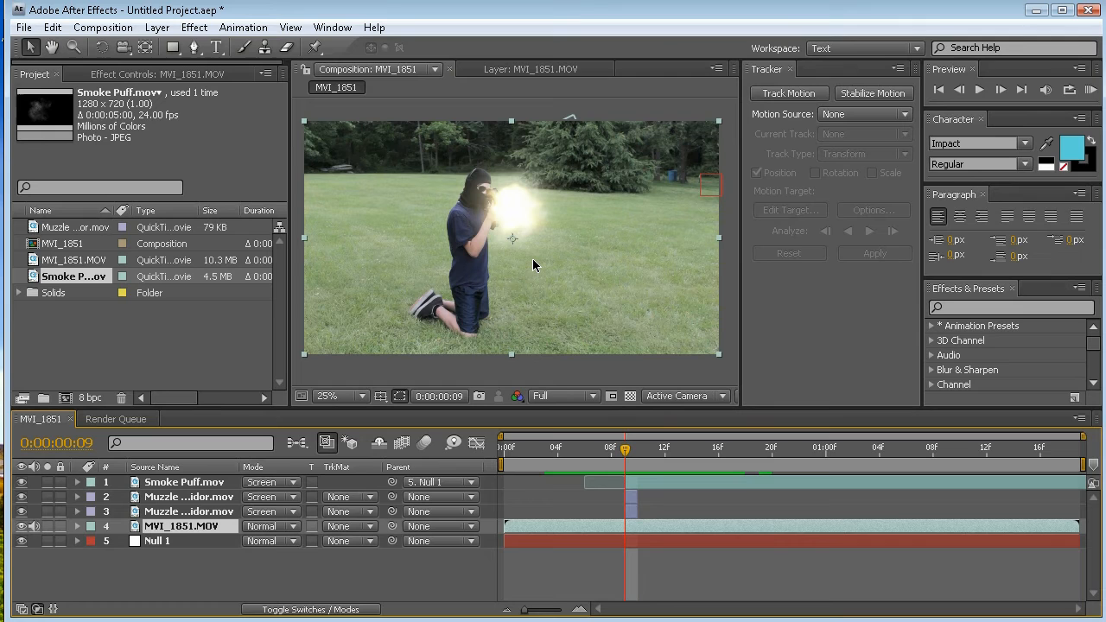
{"action": "key", "text": "ctrl+d"}
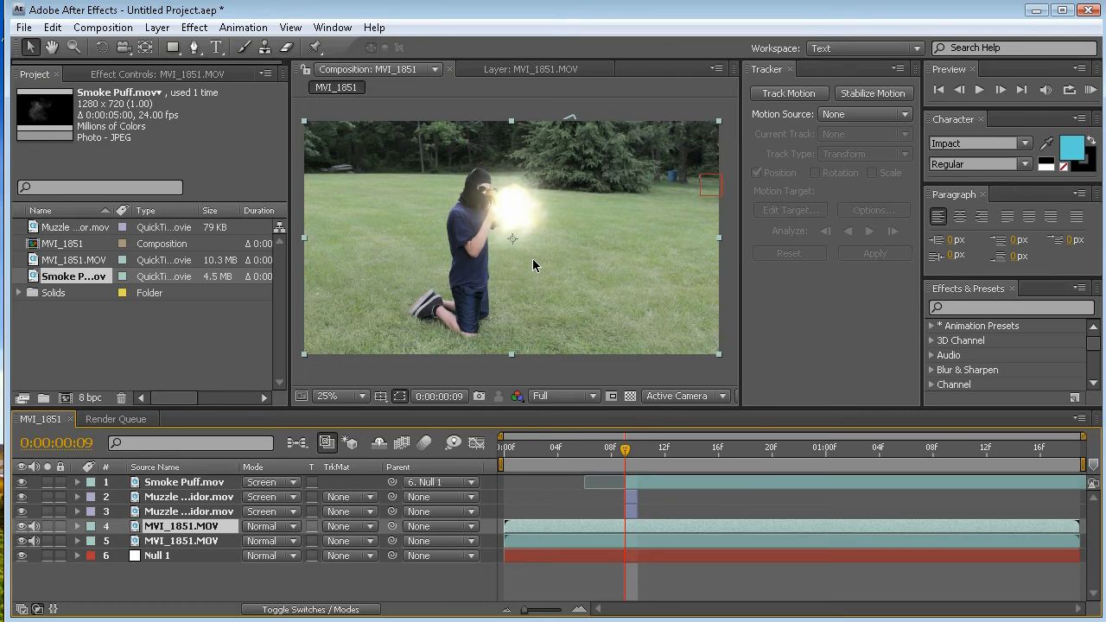
{"action": "left_click", "coordinate": [276, 529]}
{"action": "left_click", "coordinate": [303, 217]}
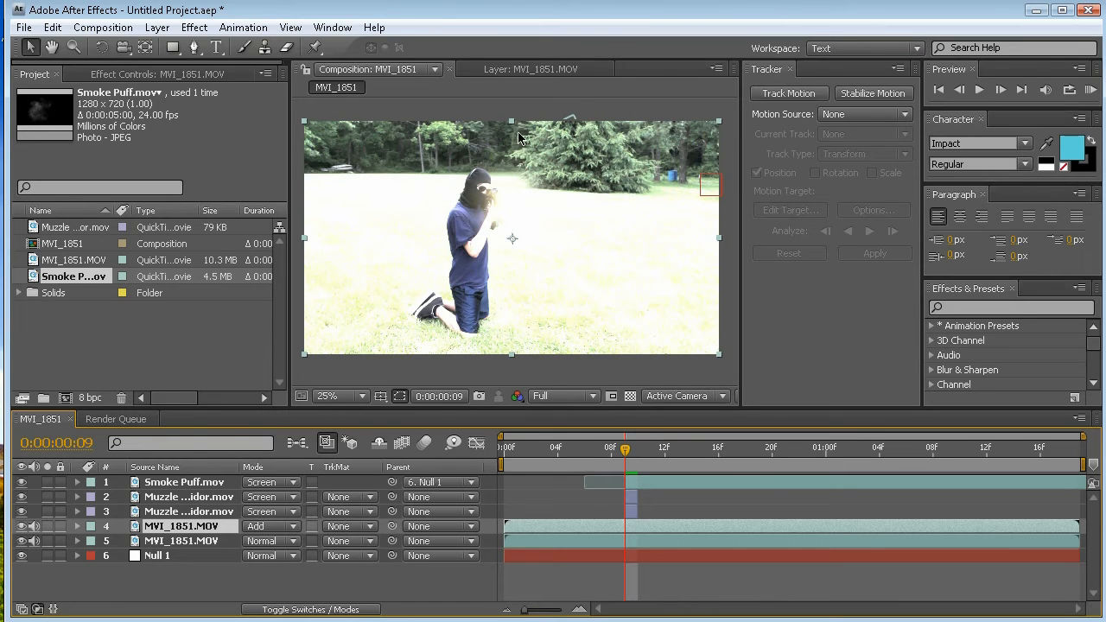
Draw a closed Pen tool mask on the upper MVI_1851.MOV layer around the front of the shooter's torso and forearm.
{"action": "left_click", "coordinate": [193, 47]}
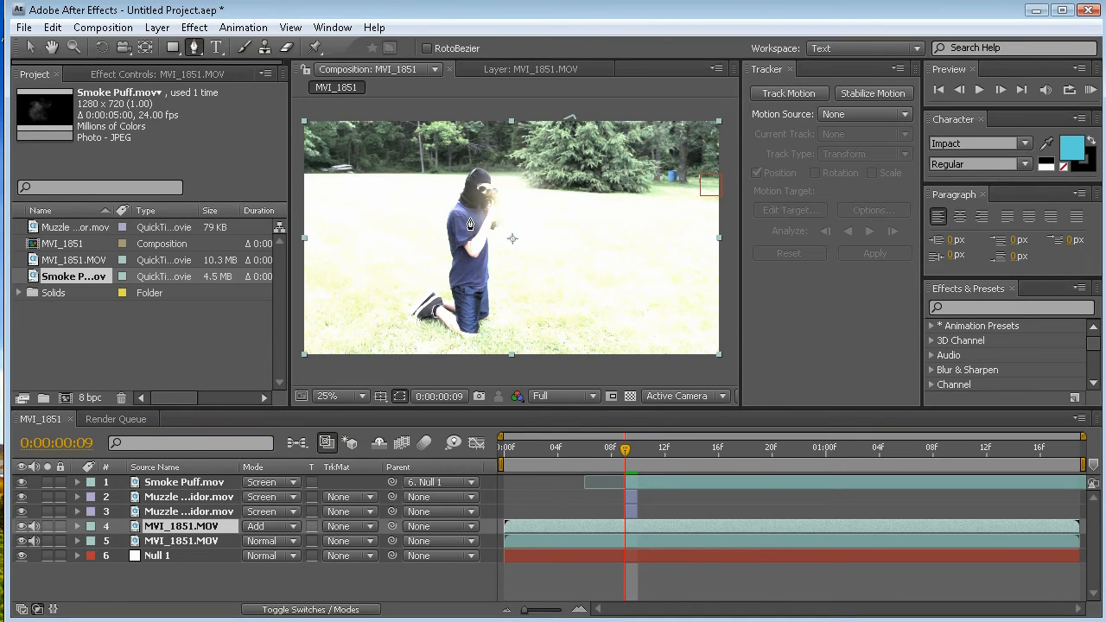
{"action": "left_click", "coordinate": [468, 211]}
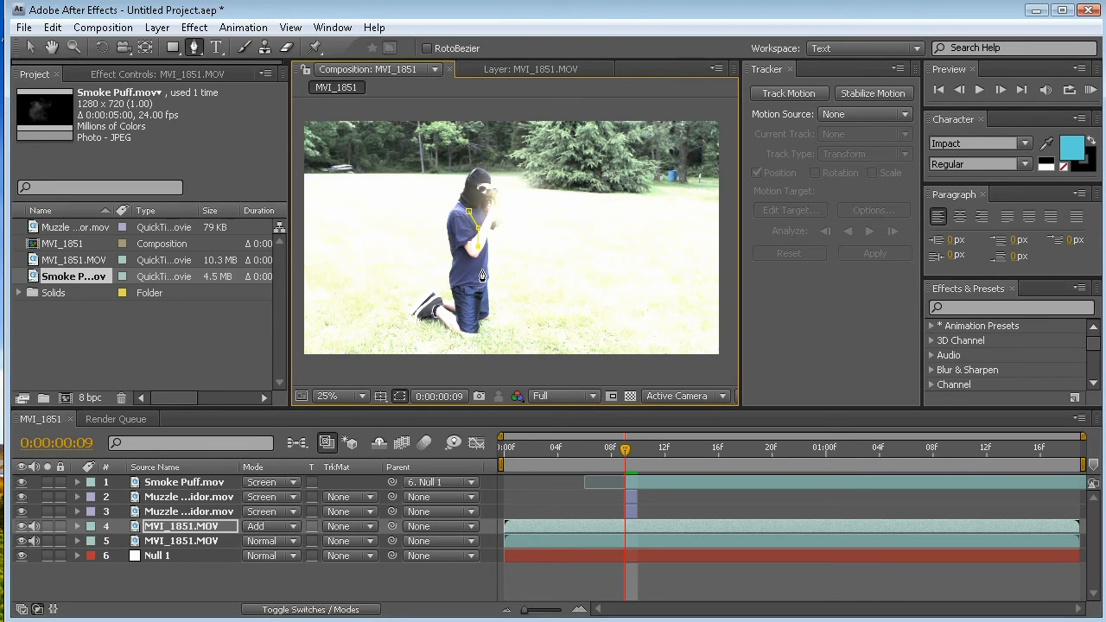
{"action": "left_click", "coordinate": [464, 267]}
{"action": "left_click", "coordinate": [456, 223]}
{"action": "left_click", "coordinate": [467, 213]}
{"action": "left_click", "coordinate": [30, 48]}
{"action": "scroll", "coordinate": [440, 251], "scroll_direction": "up", "scroll_amount": 1}
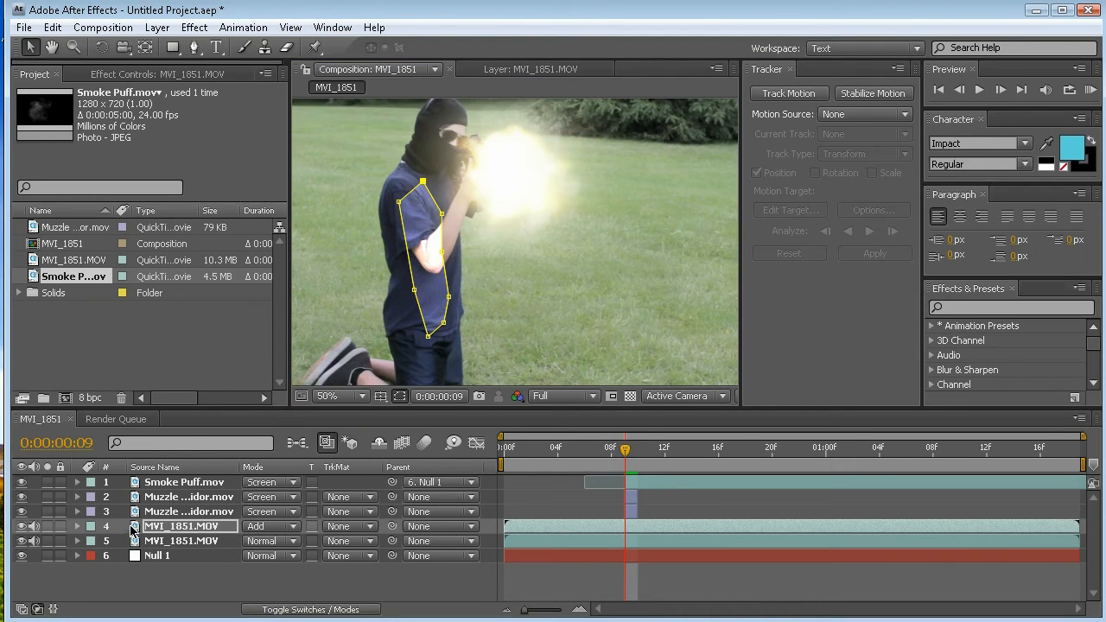
Reveal the mask properties of the upper MVI_1851.MOV layer and set the mask feather to 69 pixels.
{"action": "left_click", "coordinate": [223, 528]}
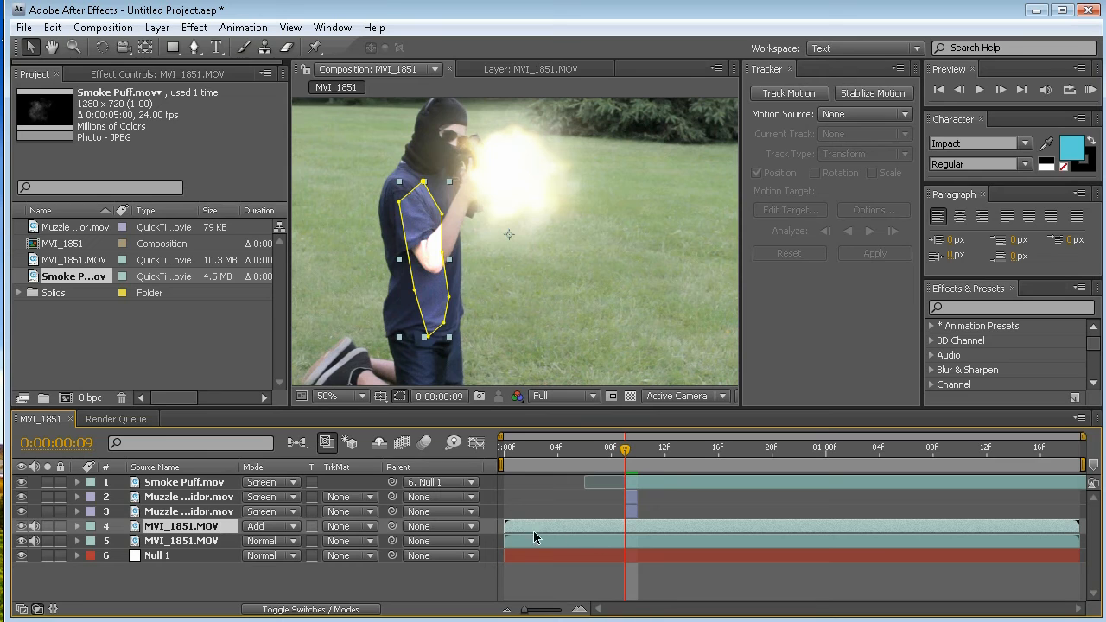
{"action": "key", "text": "m"}
{"action": "key", "text": "m"}
{"action": "scroll", "coordinate": [213, 527], "scroll_direction": "down", "scroll_amount": 2}
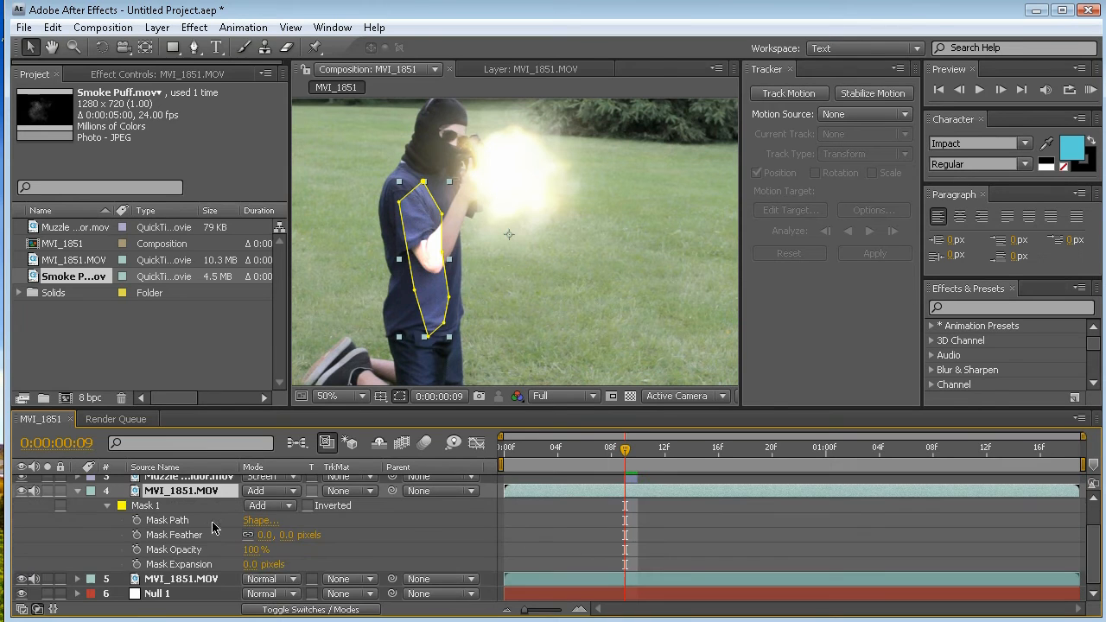
{"action": "left_click_drag", "start_coordinate": [286, 535], "coordinate": [339, 532]}
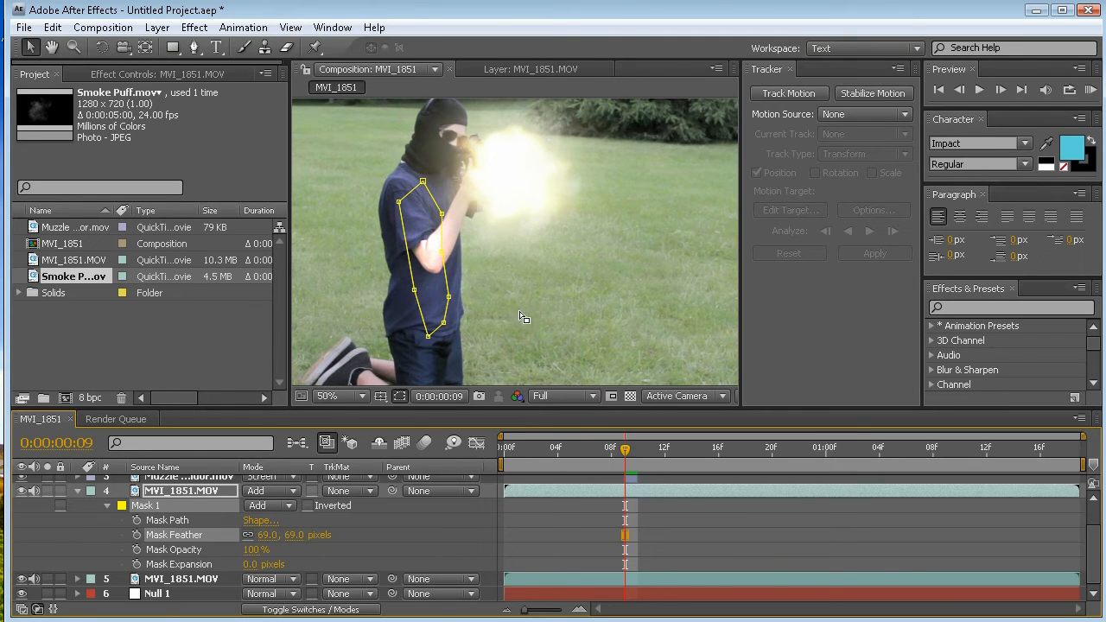
{"action": "scroll", "coordinate": [478, 290], "scroll_direction": "down", "scroll_amount": 1}
{"action": "scroll", "coordinate": [479, 290], "scroll_direction": "up", "scroll_amount": 1}
Lower the torso mask's opacity to 51% and start keyframing it at frame 9.
{"action": "mouse_move", "coordinate": [254, 560]}
{"action": "left_mouse_down"}
{"action": "mouse_move", "coordinate": [222, 550]}
{"action": "mouse_move", "coordinate": [248, 553]}
{"action": "left_mouse_up"}
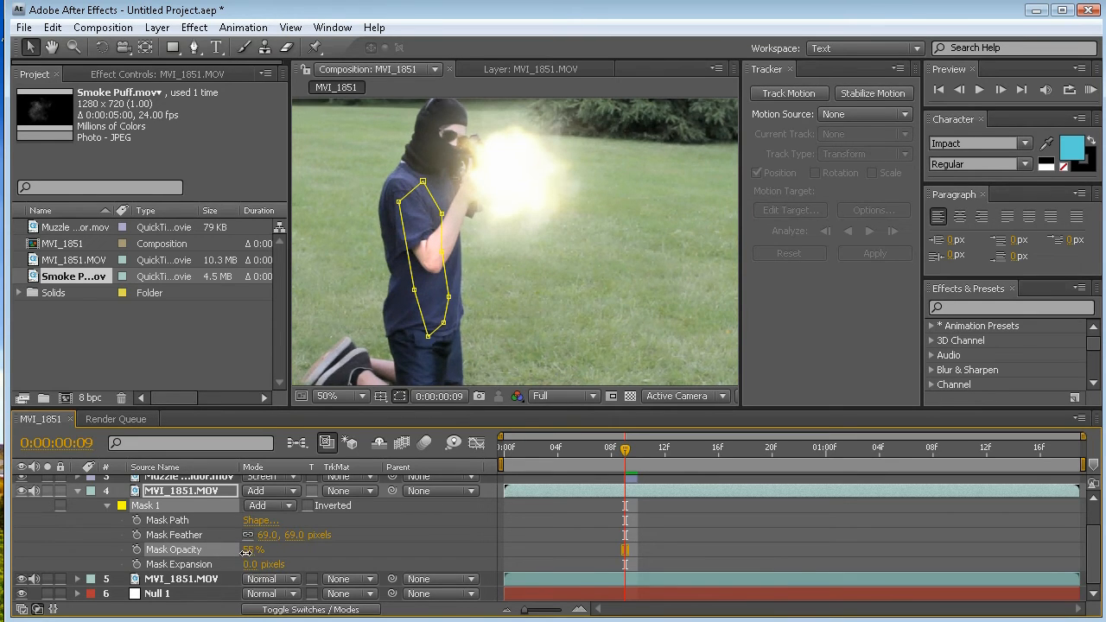
{"action": "scroll", "coordinate": [463, 218], "scroll_direction": "down", "scroll_amount": 2}
{"action": "scroll", "coordinate": [460, 221], "scroll_direction": "up", "scroll_amount": 1}
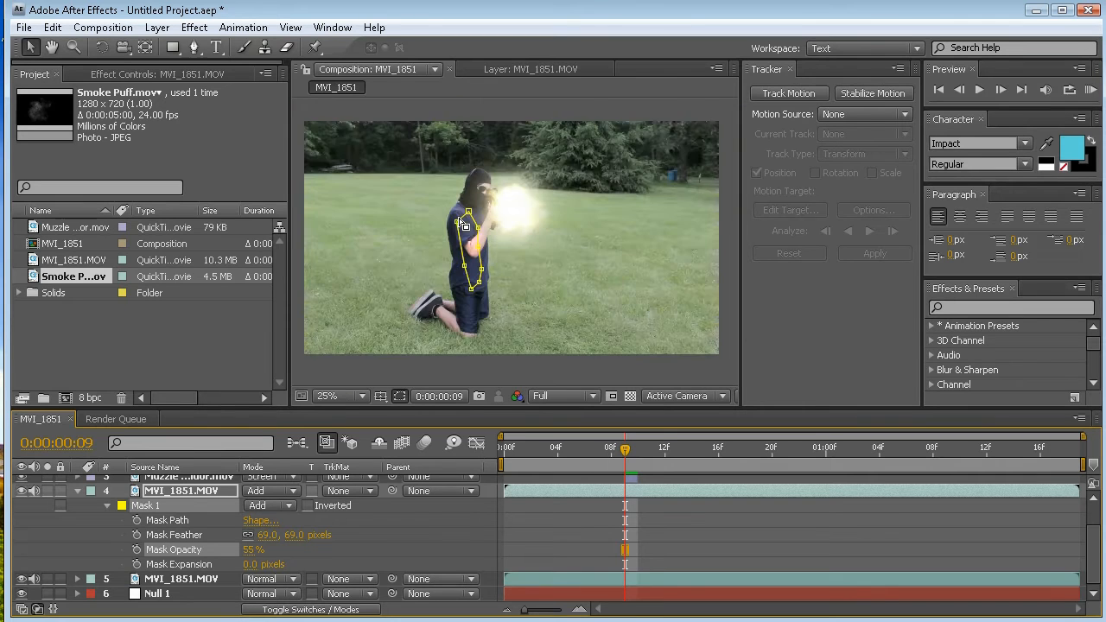
{"action": "scroll", "coordinate": [465, 225], "scroll_direction": "up", "scroll_amount": 2}
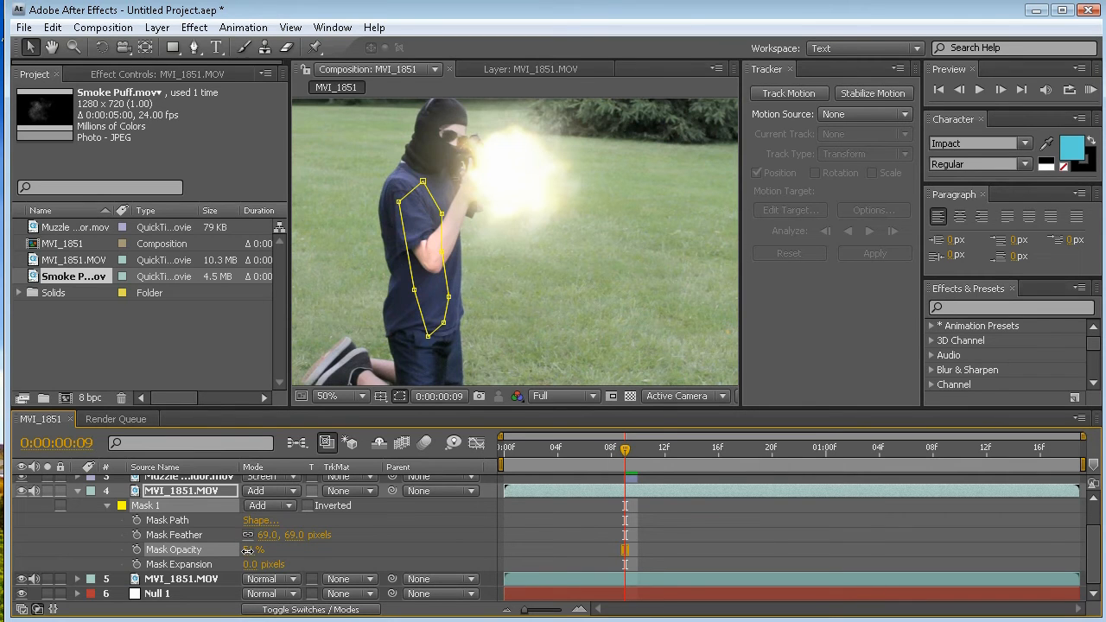
{"action": "left_click", "coordinate": [135, 549]}
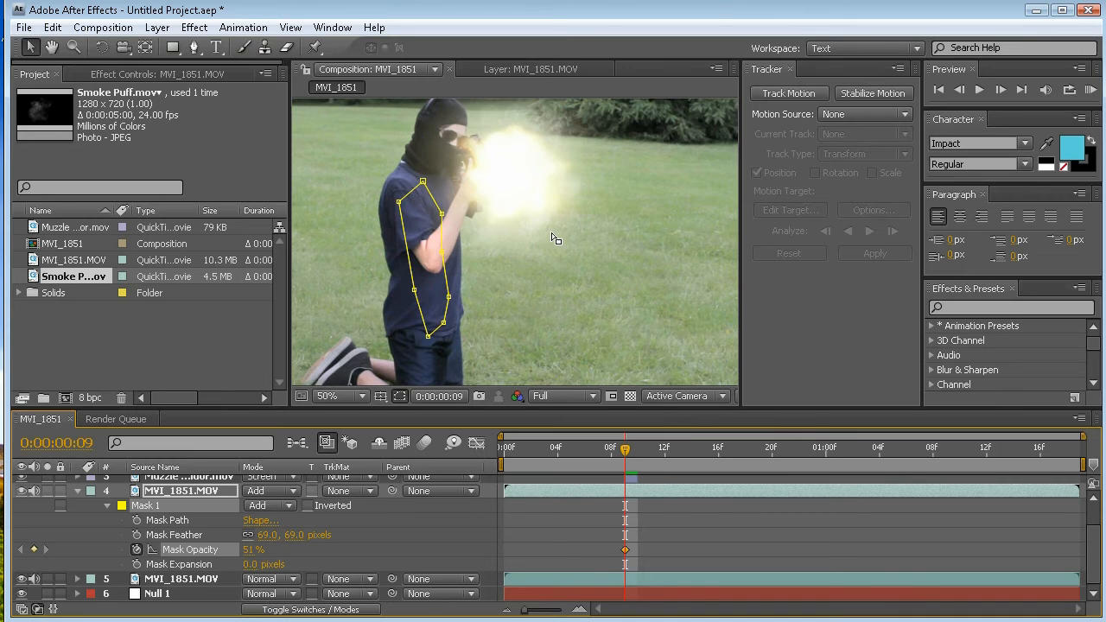
Set the mask opacity to 0% at frame 8, one frame before the muzzle flash.
{"action": "scroll", "coordinate": [534, 228], "scroll_direction": "down", "scroll_amount": 1}
{"action": "scroll", "coordinate": [527, 230], "scroll_direction": "up", "scroll_amount": 1}
{"action": "scroll", "coordinate": [425, 218], "scroll_direction": "down", "scroll_amount": 3}
{"action": "scroll", "coordinate": [423, 218], "scroll_direction": "up", "scroll_amount": 3}
{"action": "key", "text": "Page_Up"}
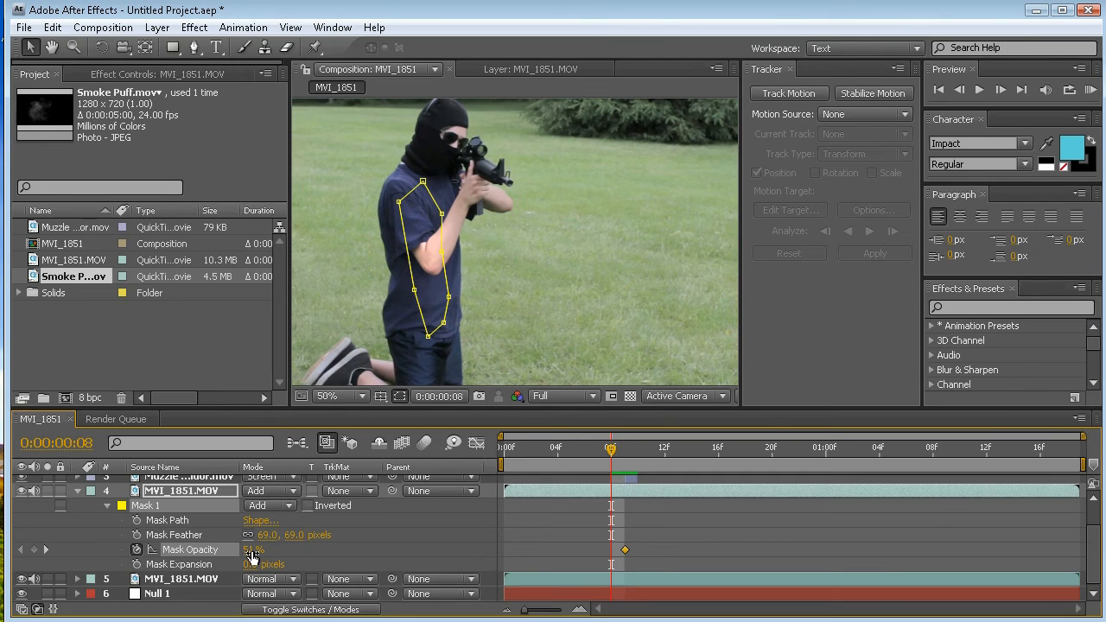
{"action": "left_click_drag", "start_coordinate": [252, 557], "coordinate": [181, 549]}
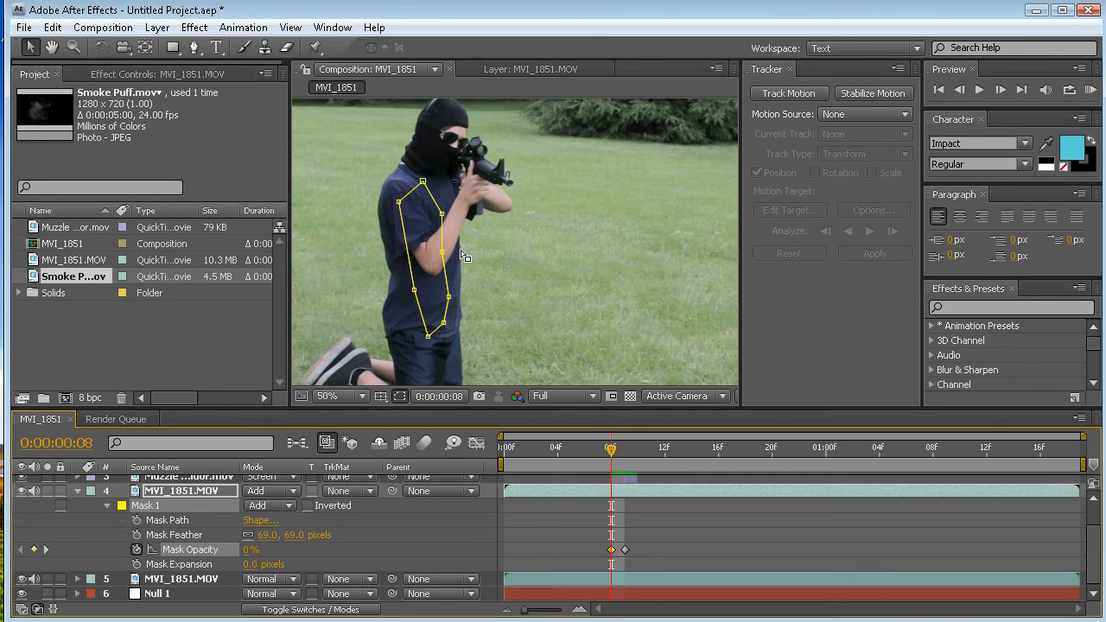
Step back and forth through the frames before the flash, ending at frame 9, to check the light on the shooter.
{"action": "key", "text": "Page_Up"}
{"action": "key", "text": "Page_Up"}
{"action": "key", "text": "Page_Up"}
{"action": "key", "text": "Page_Up"}
{"action": "key", "text": "Page_Down"}
{"action": "key", "text": "Page_Down"}
{"action": "key", "text": "Page_Down"}
{"action": "key", "text": "Page_Up"}
{"action": "key", "text": "Page_Up"}
{"action": "key", "text": "Page_Down"}
{"action": "key", "text": "Page_Down"}
{"action": "key", "text": "Page_Down"}
{"action": "key", "text": "Page_Down"}
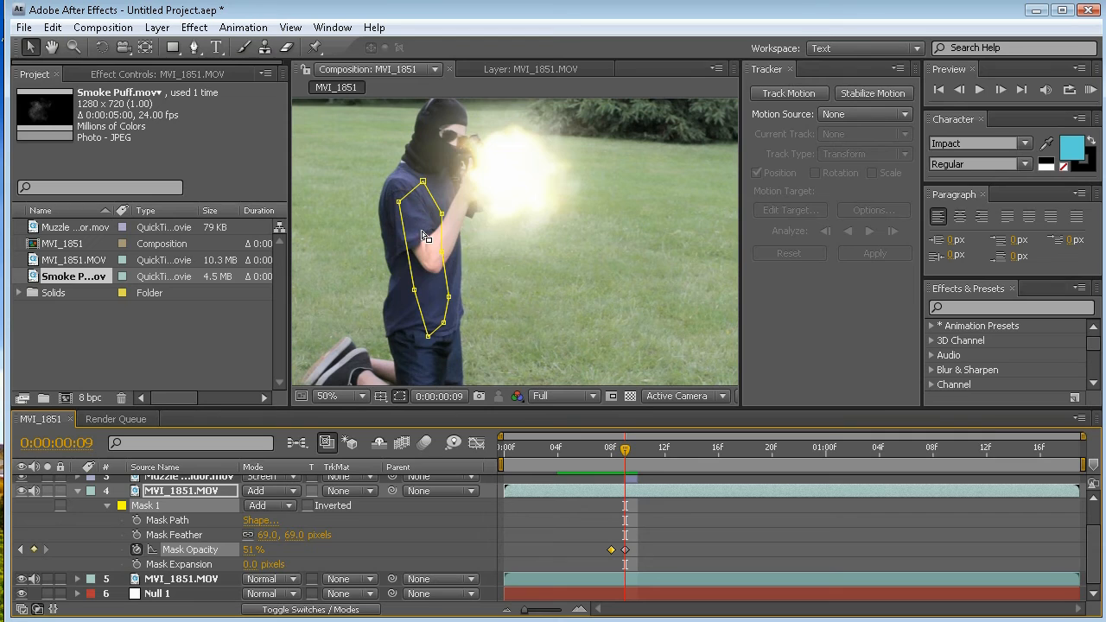
Set the mask opacity to 0% at frame 12 so the light on the shooter fades out, and deselect the layer.
{"action": "key", "text": "Page_Down"}
{"action": "key", "text": "Page_Down"}
{"action": "key", "text": "Page_Down"}
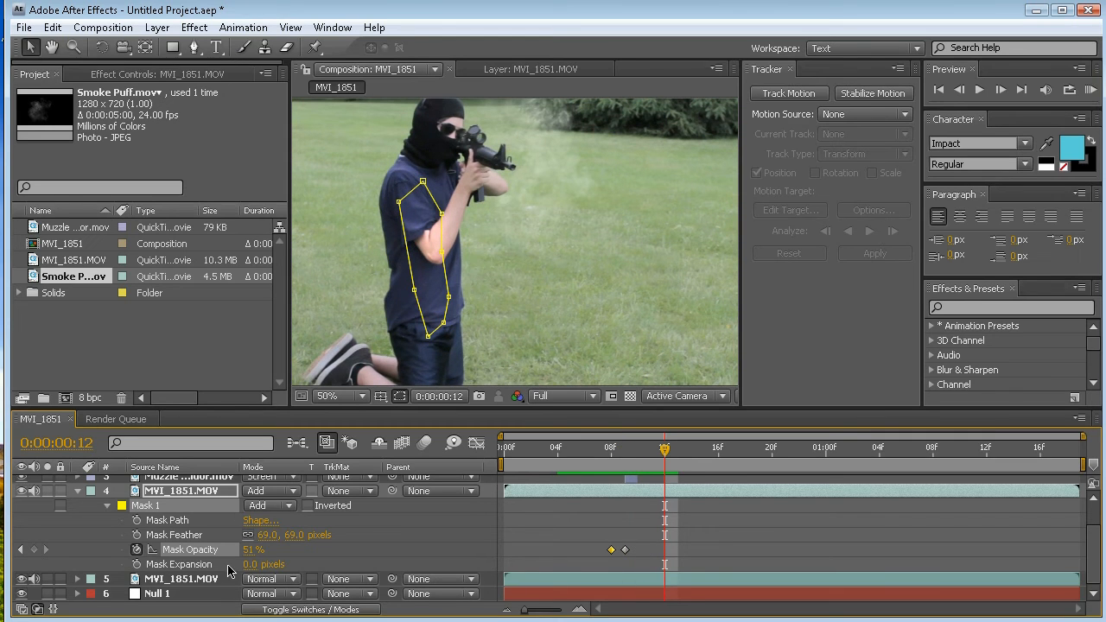
{"action": "left_click_drag", "start_coordinate": [251, 550], "coordinate": [184, 550]}
{"action": "scroll", "coordinate": [570, 223], "scroll_direction": "down", "scroll_amount": 2}
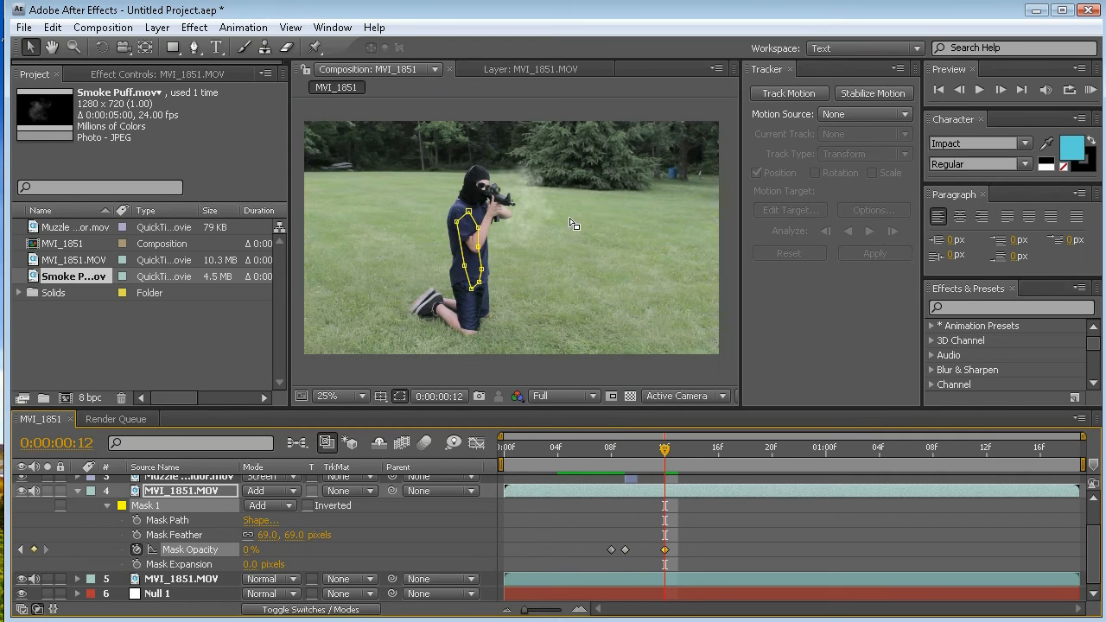
{"action": "left_click", "coordinate": [525, 370]}
Step frame by frame through the shot around frame 9 and on to frame 15 to examine the flash, body light and smoke.
{"action": "key", "text": "Page_Up"}
{"action": "key", "text": "Page_Up"}
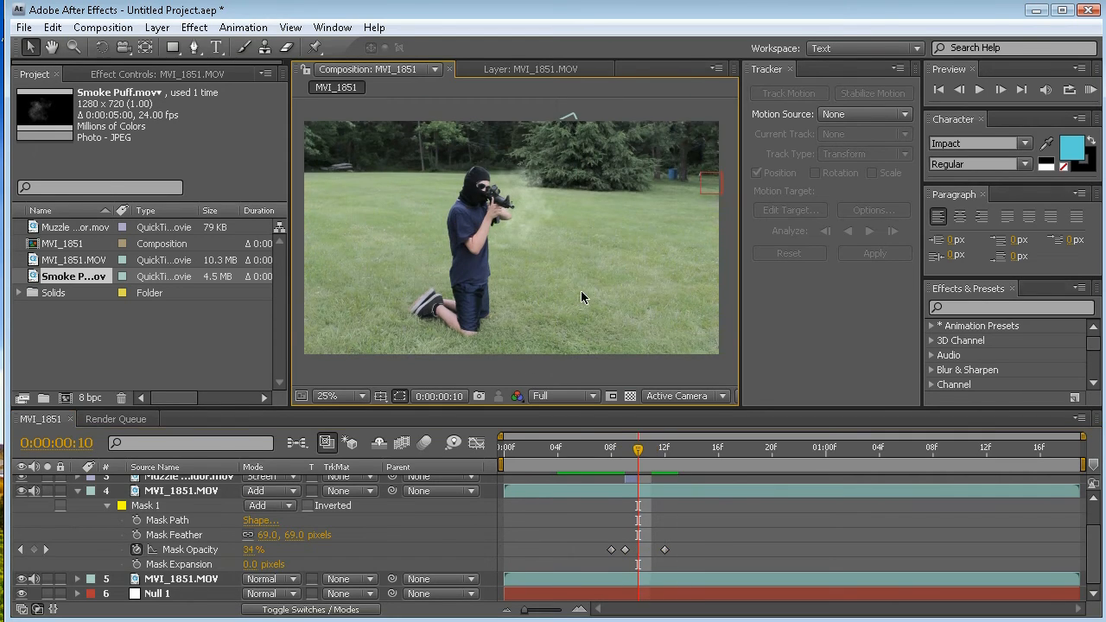
{"action": "key", "text": "Page_Up"}
{"action": "key", "text": "Page_Up"}
{"action": "key", "text": "Page_Up"}
{"action": "key", "text": "Page_Up"}
{"action": "key", "text": "Page_Down"}
{"action": "key", "text": "Page_Down"}
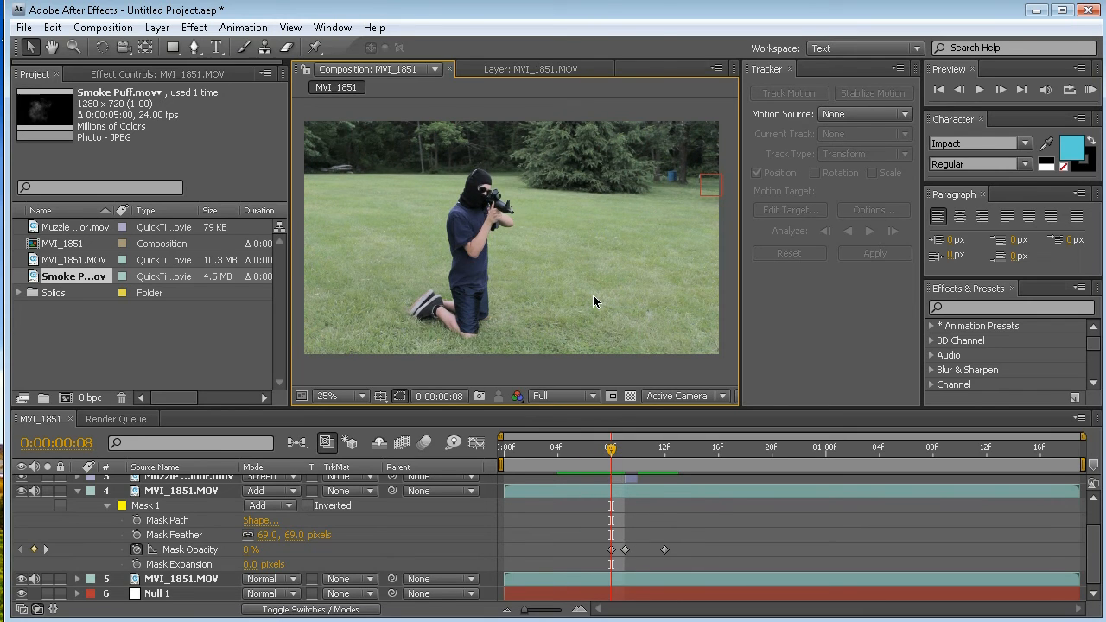
{"action": "key", "text": "Page_Down"}
{"action": "key", "text": "Page_Up"}
{"action": "key", "text": "Page_Up"}
{"action": "key", "text": "Page_Down"}
{"action": "key", "text": "Page_Down"}
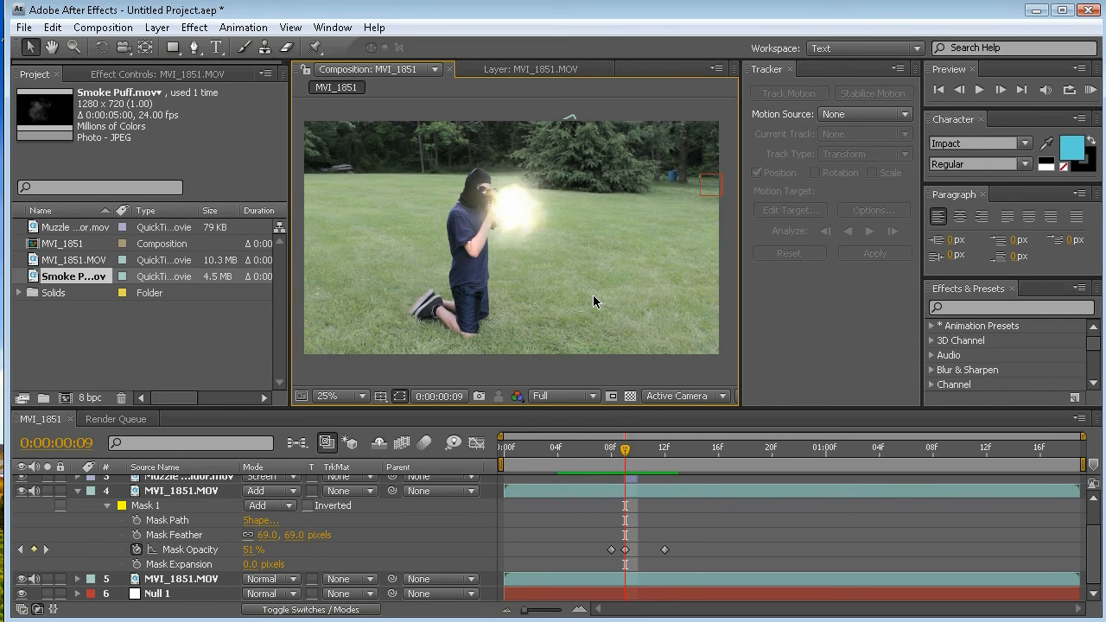
{"action": "key", "text": "Page_Up"}
{"action": "key", "text": "Page_Down"}
{"action": "key", "text": "Page_Down"}
{"action": "key", "text": "Page_Up"}
{"action": "key", "text": "Page_Up"}
{"action": "key", "text": "Page_Down"}
{"action": "key", "text": "Page_Down"}
{"action": "key", "text": "Page_Up"}
{"action": "key", "text": "Page_Up"}
{"action": "key", "text": "Page_Down"}
{"action": "key", "text": "Page_Down"}
{"action": "key", "text": "Page_Down"}
{"action": "key", "text": "Page_Down"}
{"action": "key", "text": "Page_Down"}
{"action": "key", "text": "Page_Down"}
{"action": "key", "text": "Page_Down"}
Shorten the work area to end at about 0:00:01:06 and preview the composition from frame 1.
{"action": "left_click_drag", "start_coordinate": [1082, 464], "coordinate": [907, 463]}
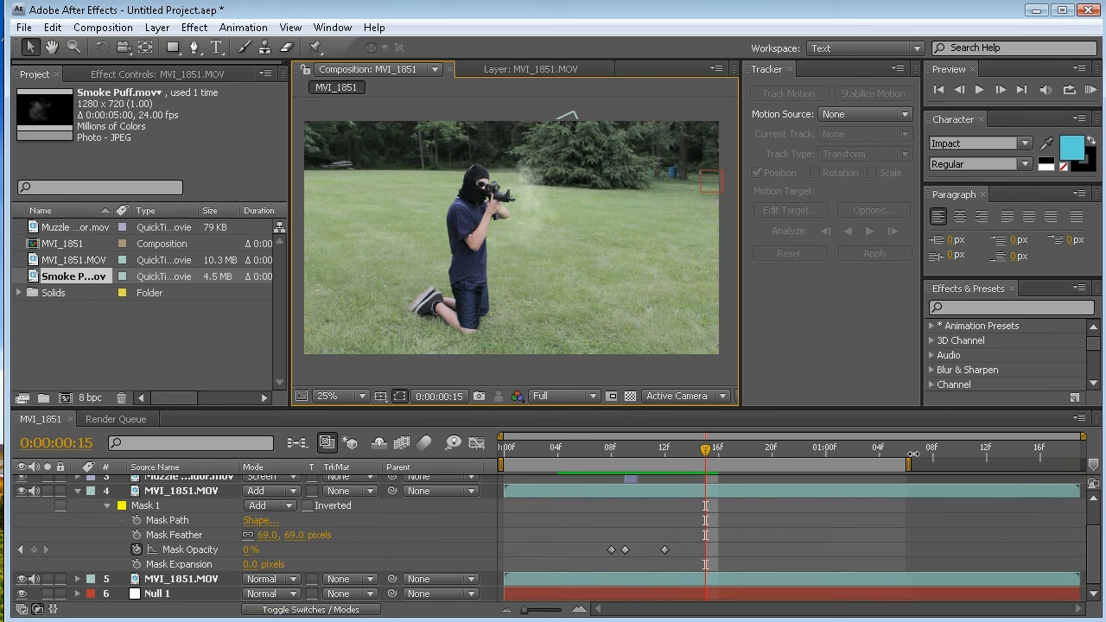
{"action": "left_click", "coordinate": [519, 449]}
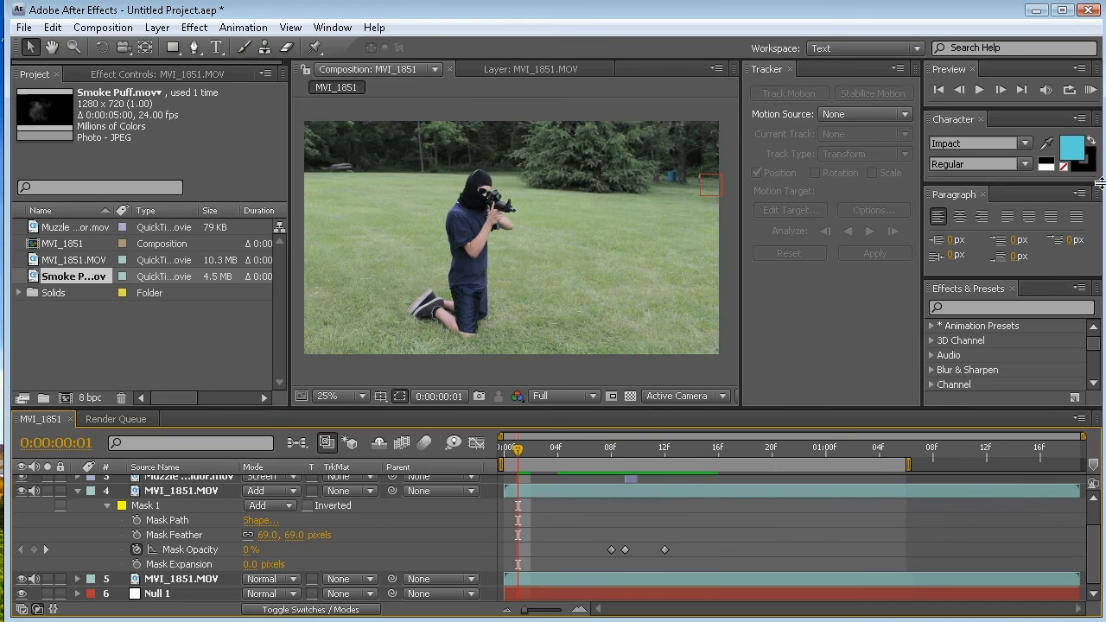
{"action": "left_click", "coordinate": [1090, 89]}
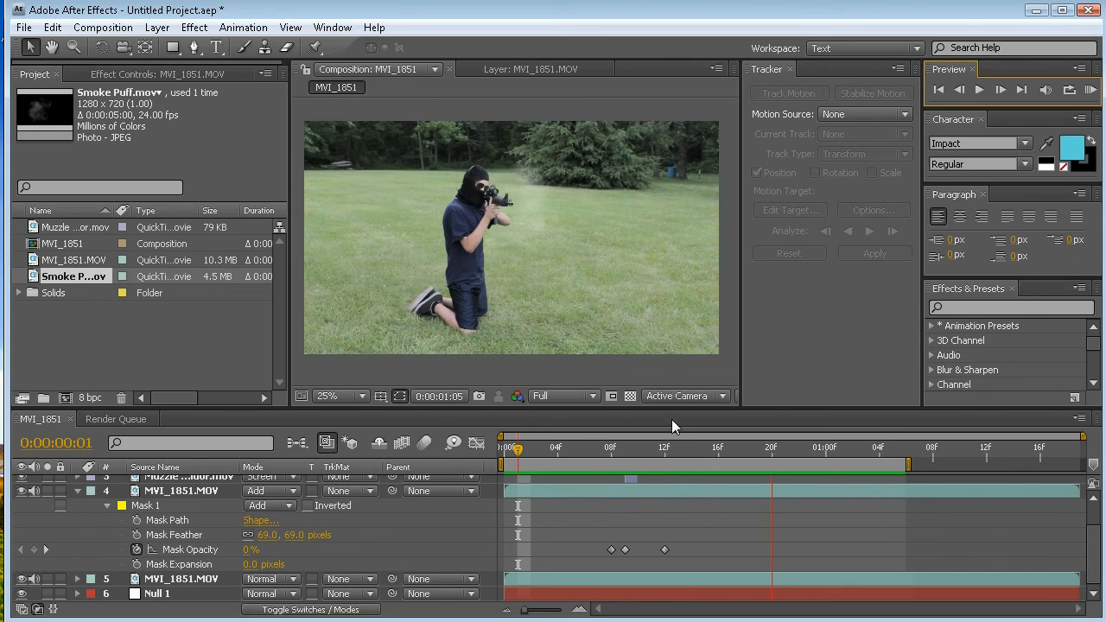
{"action": "left_click", "coordinate": [980, 90]}
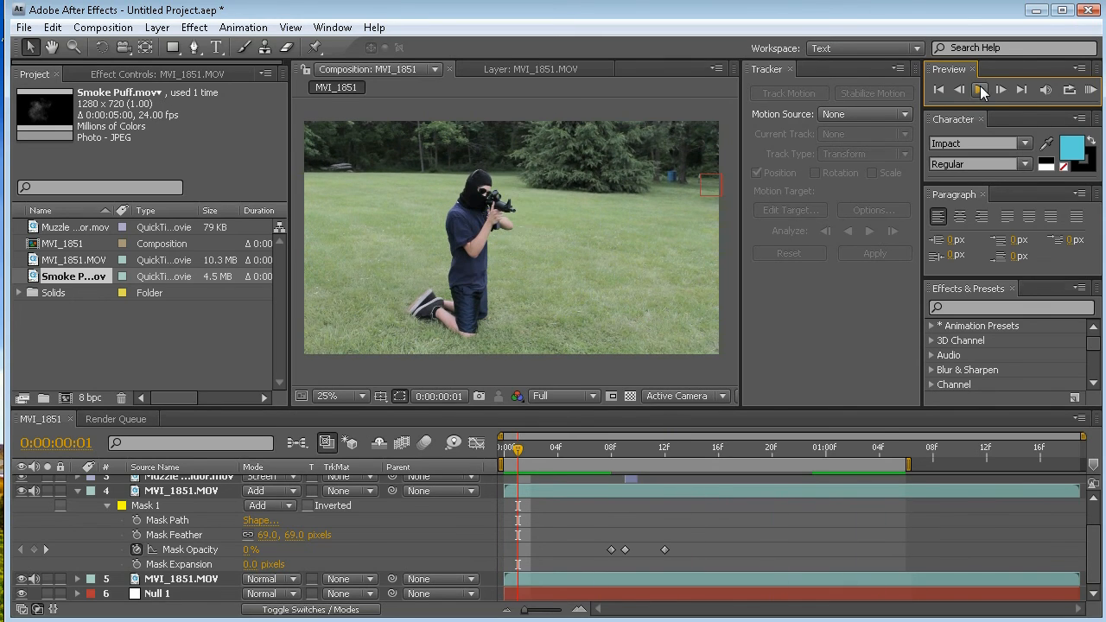